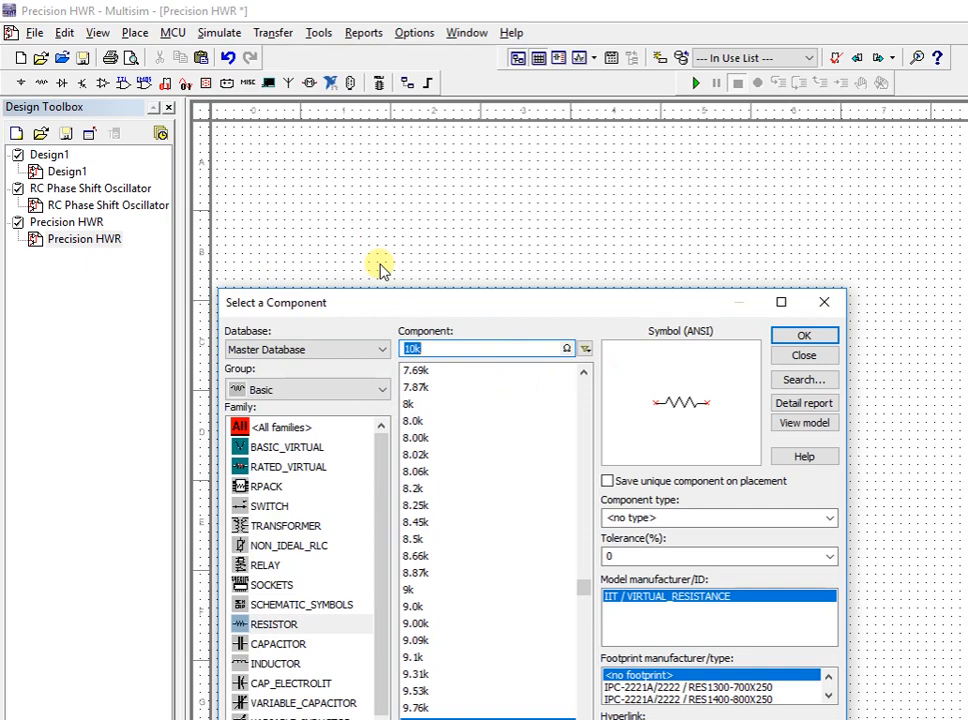
# Step: Place another 10 kΩ resistor horizontally below the op-amp's 15 V supply and stop placing components
pyautogui.click(834, 330)
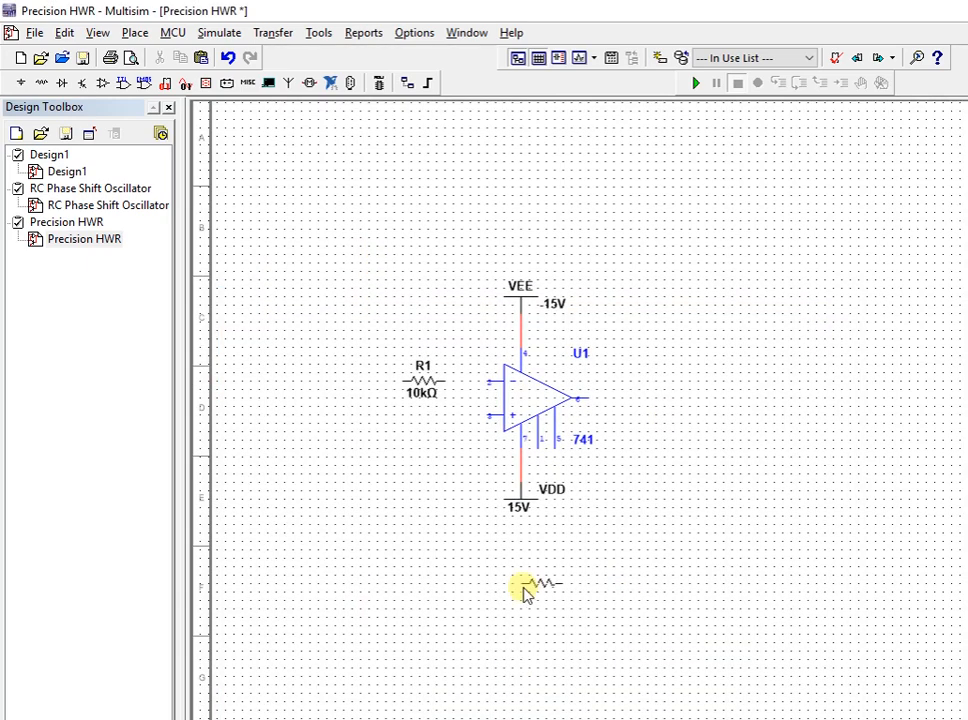
pyautogui.click(525, 590)
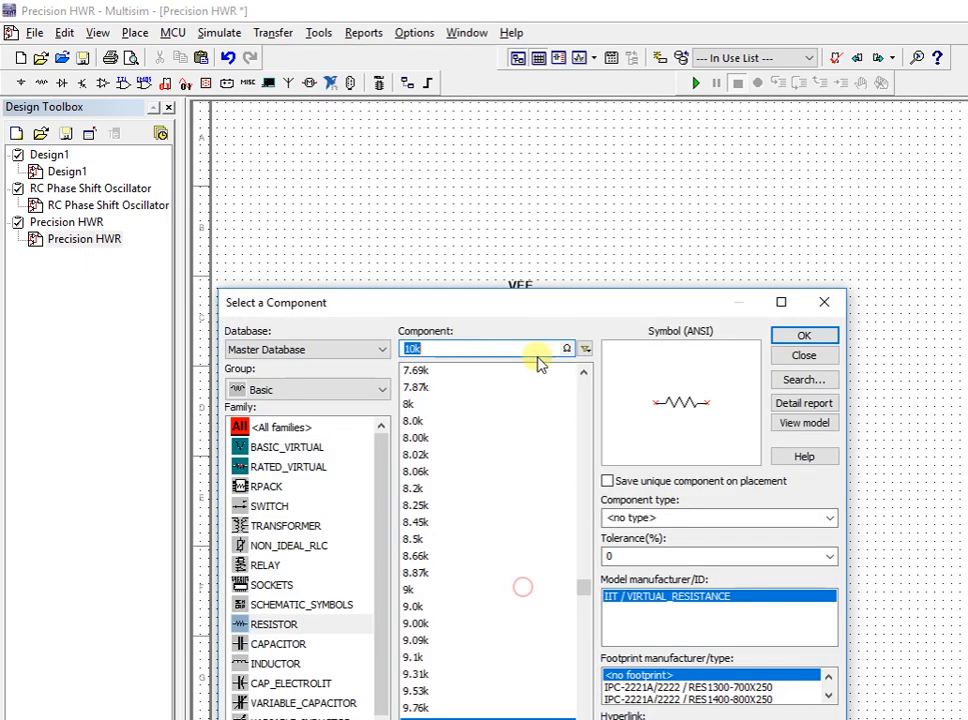
pyautogui.click(824, 302)
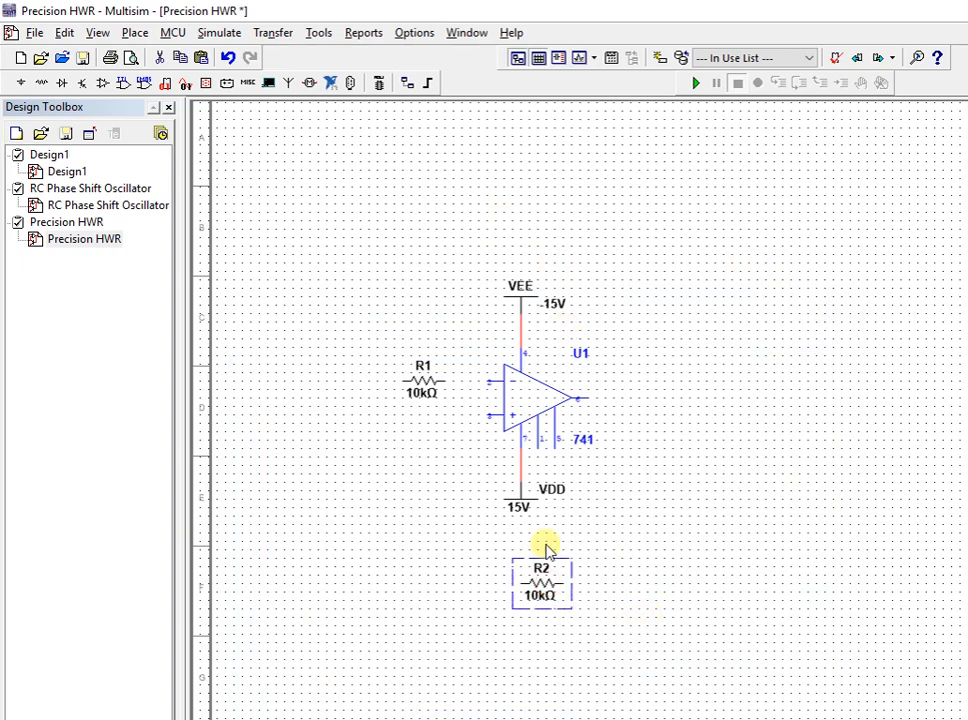
# Step: Paste three copies of the 10 kΩ resistor: one above the op-amp, one in line to its right, and one to the right of R2
pyautogui.click(527, 204)
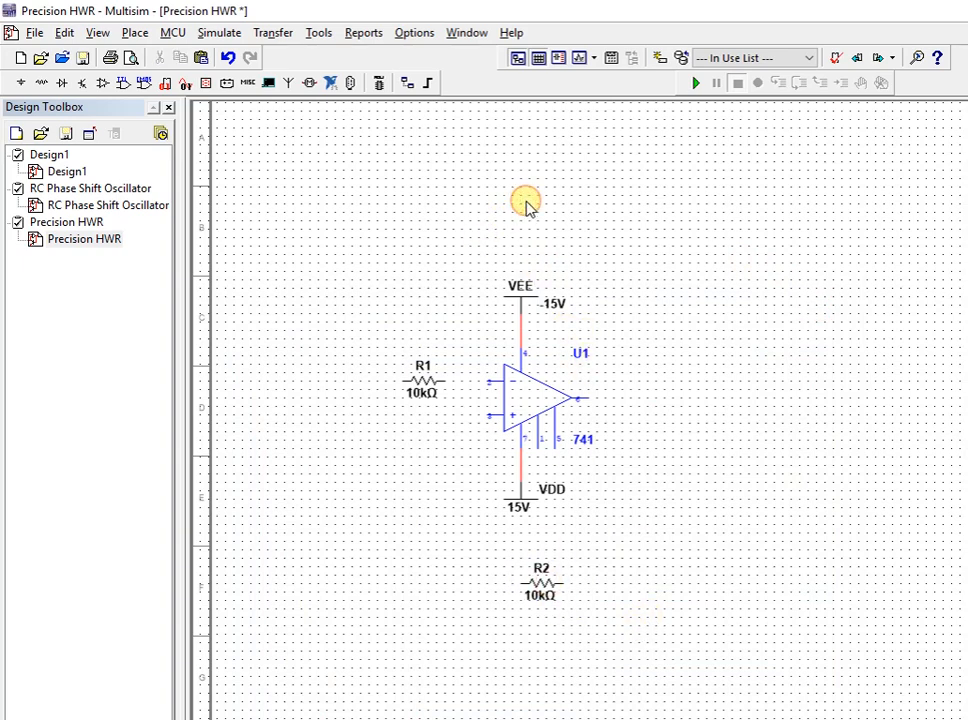
pyautogui.hotkey('ctrl', 'v')
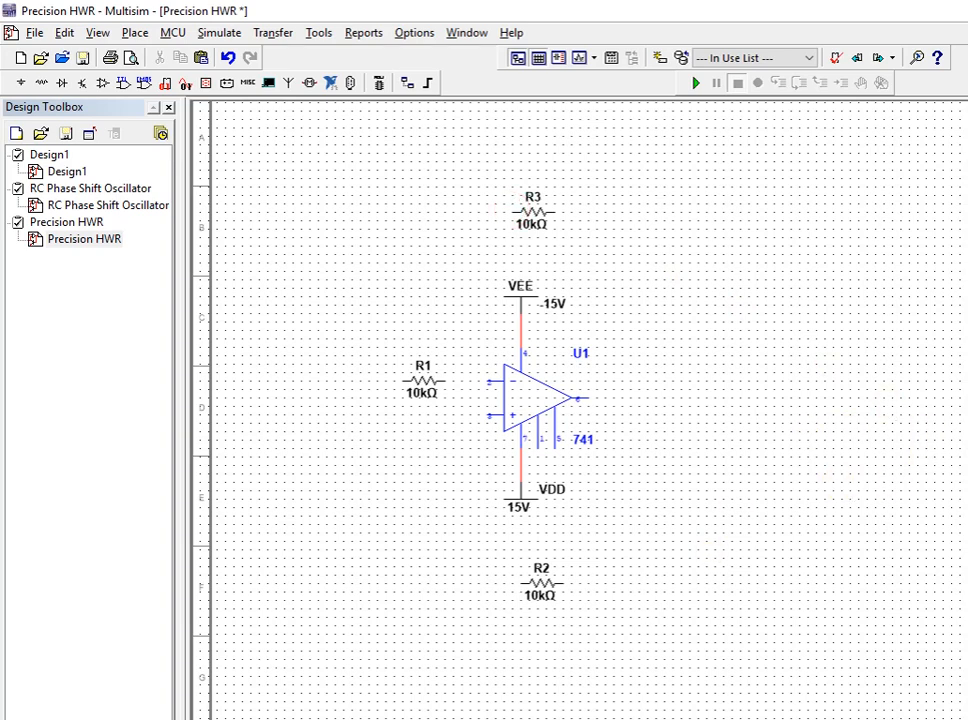
pyautogui.click(688, 216)
pyautogui.hotkey('ctrl', 'v')
pyautogui.click(707, 578)
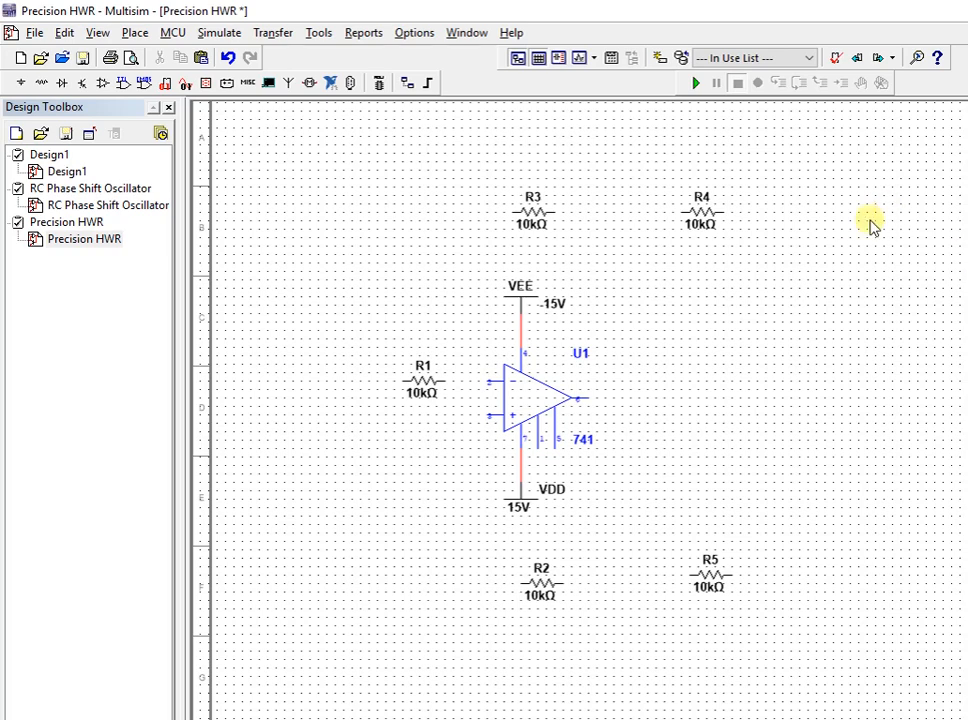
pyautogui.click(907, 213)
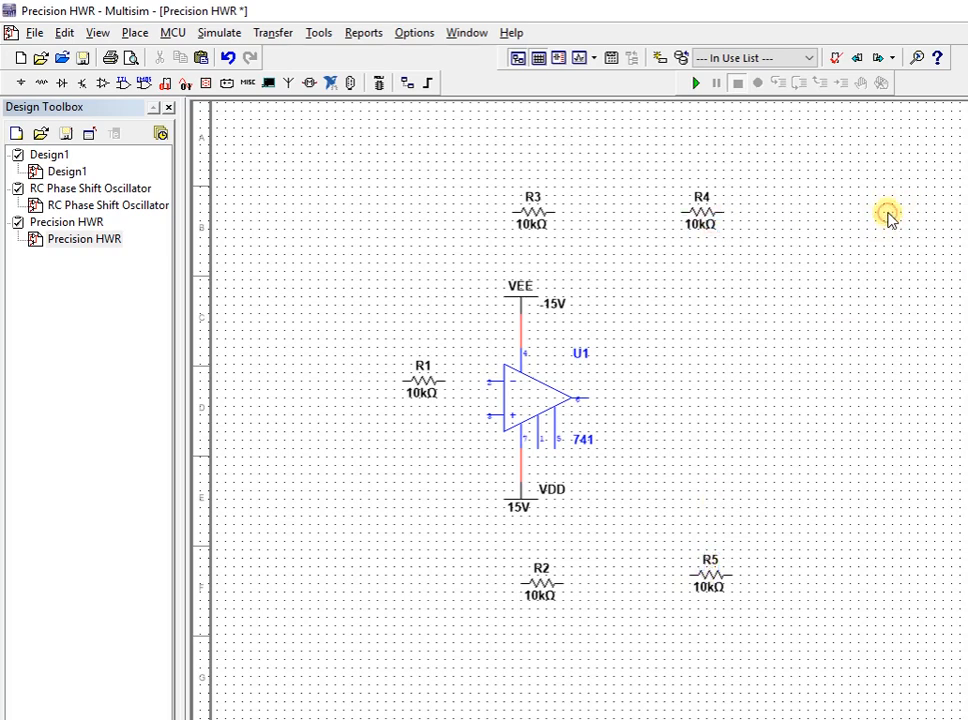
# Step: Wire R1's output end to R3 and paste a copy of the 741 op-amp with both supplies to the right of the original
pyautogui.click(443, 381)
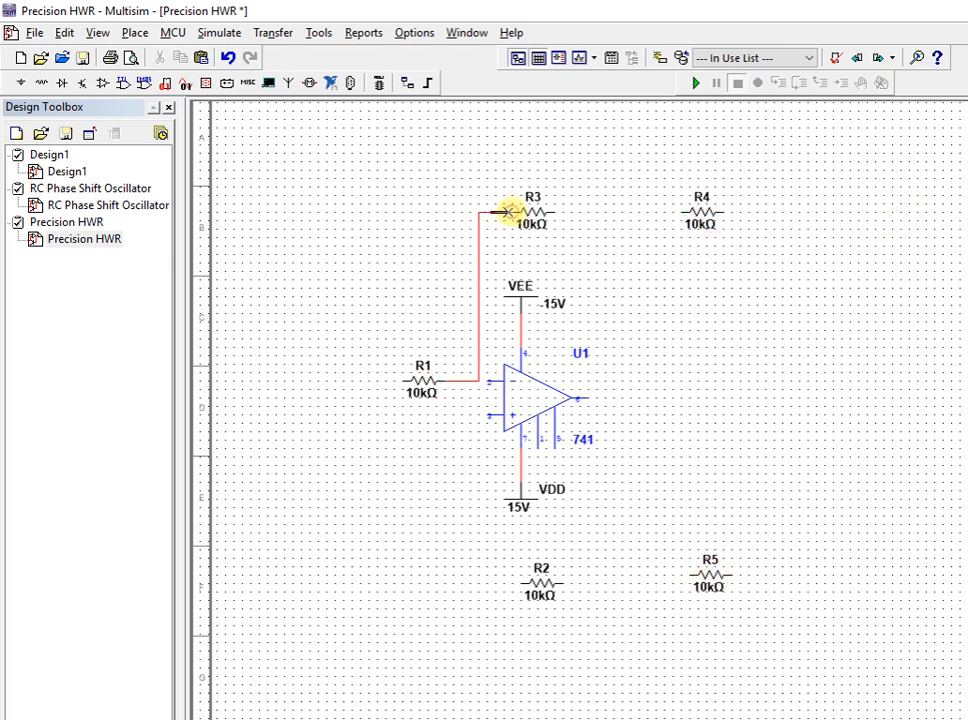
pyautogui.moveTo(493, 262); pyautogui.dragTo(605, 500)
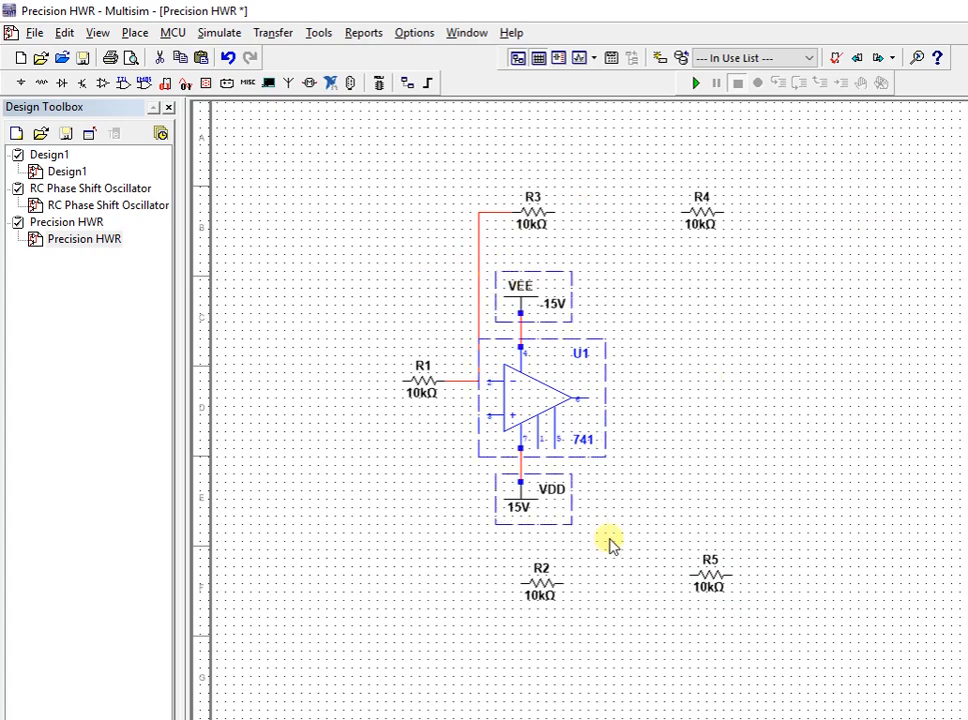
pyautogui.hotkey('ctrl', 'c')
pyautogui.hotkey('ctrl', 'v')
pyautogui.click(826, 290)
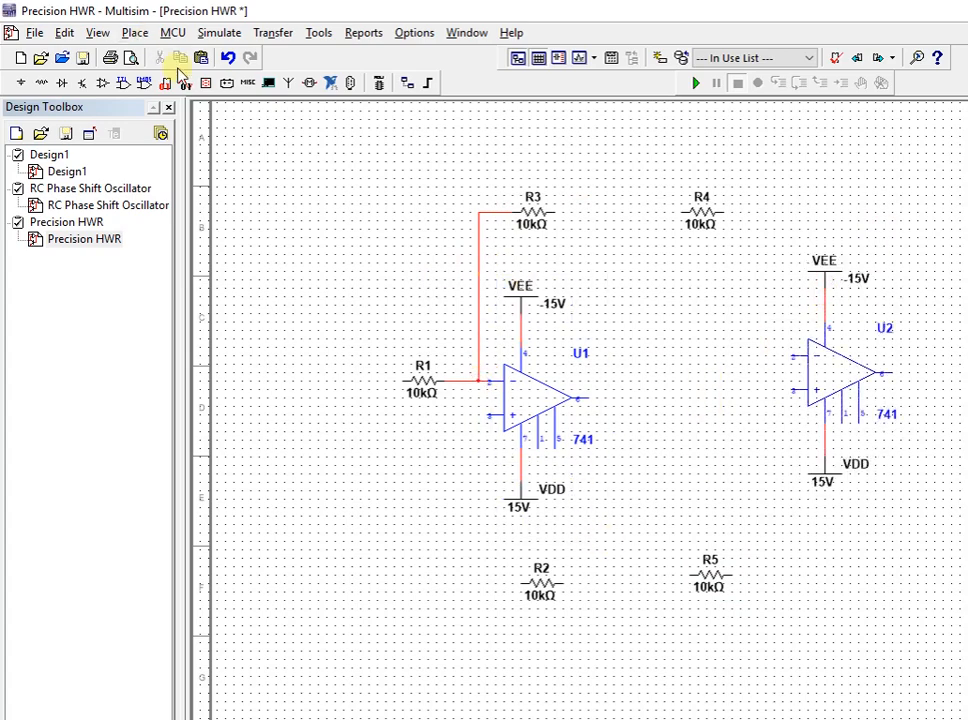
# Step: Place two 1N4007 diodes between the two op-amps, vertically aligned one above the other
pyautogui.click(61, 82)
pyautogui.click(794, 338)
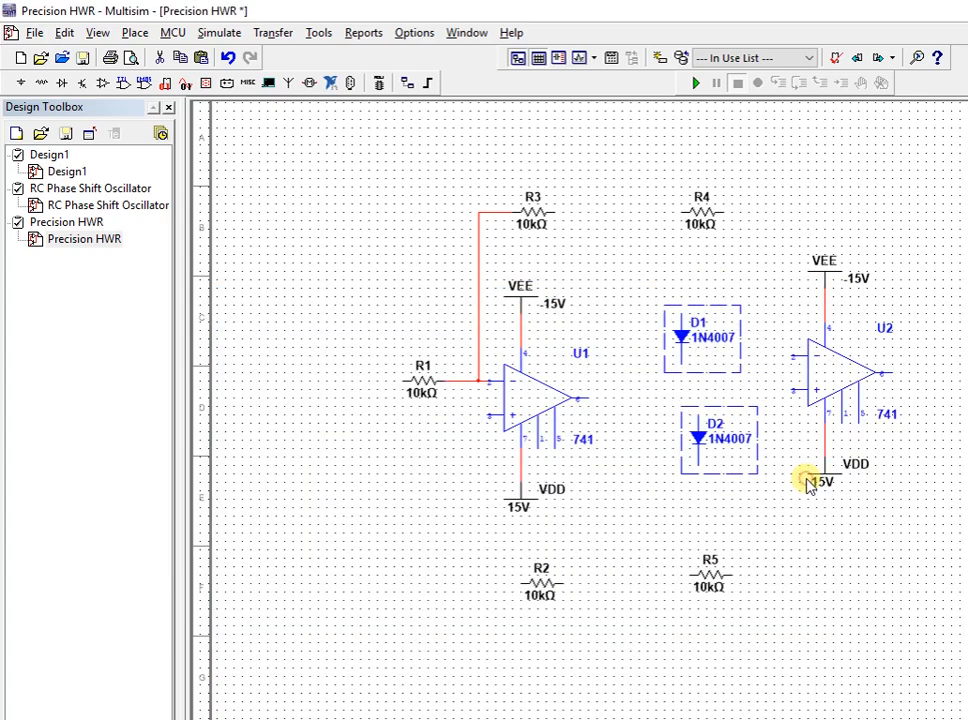
pyautogui.click(687, 436)
pyautogui.click(687, 562)
# Step: Wire R2 to R5, connect D1 and D2 in series down to that wire, and connect U1's output to the node between the diodes
pyautogui.click(560, 583)
pyautogui.click(690, 577)
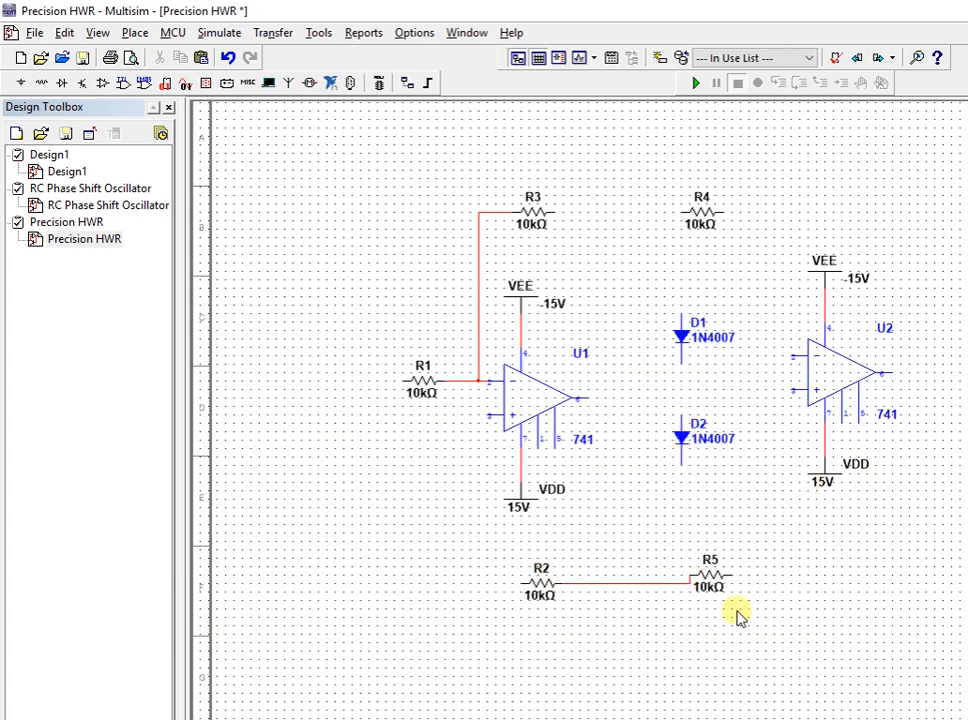
pyautogui.click(681, 583)
pyautogui.click(681, 452)
pyautogui.click(682, 362)
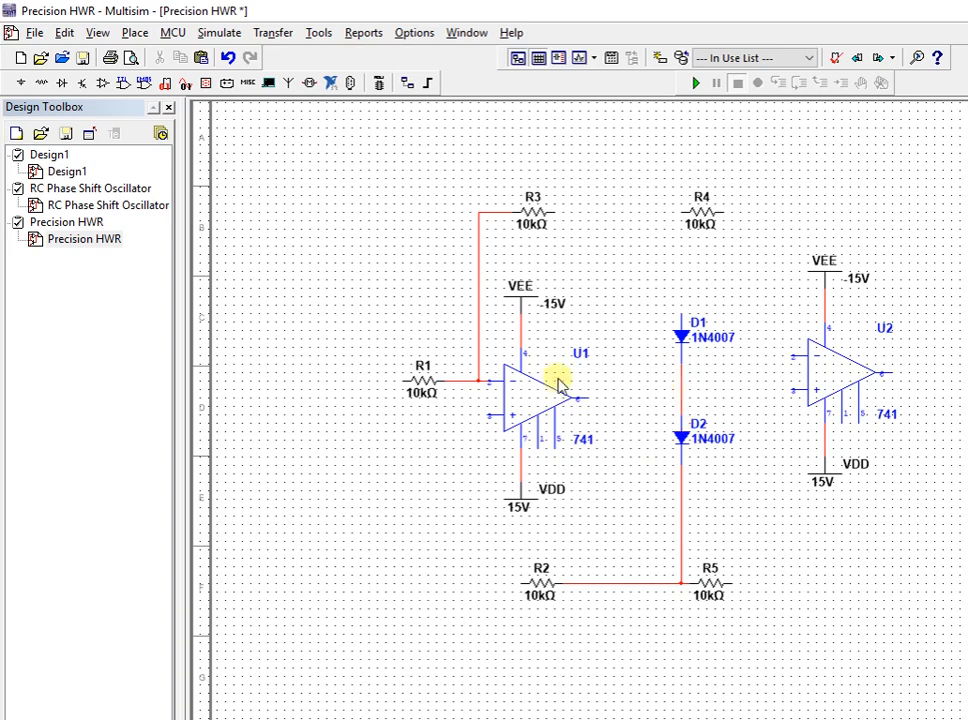
pyautogui.click(681, 397)
# Step: Wire R3 to R4 and connect D1's upper terminal to that wire
pyautogui.click(550, 214)
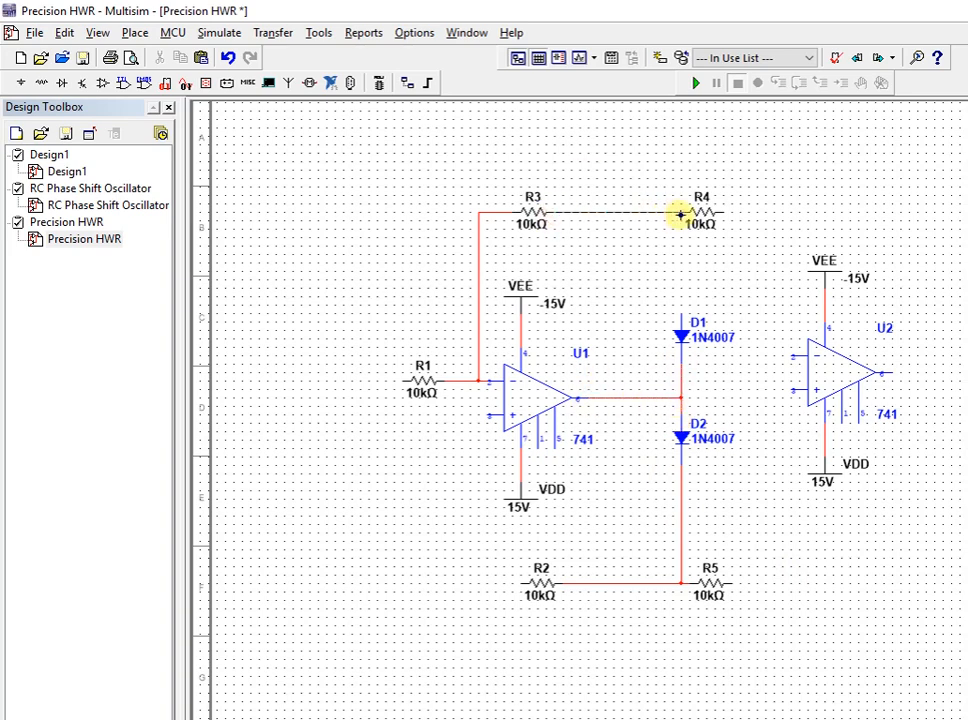
pyautogui.click(691, 214)
pyautogui.click(681, 318)
pyautogui.click(681, 212)
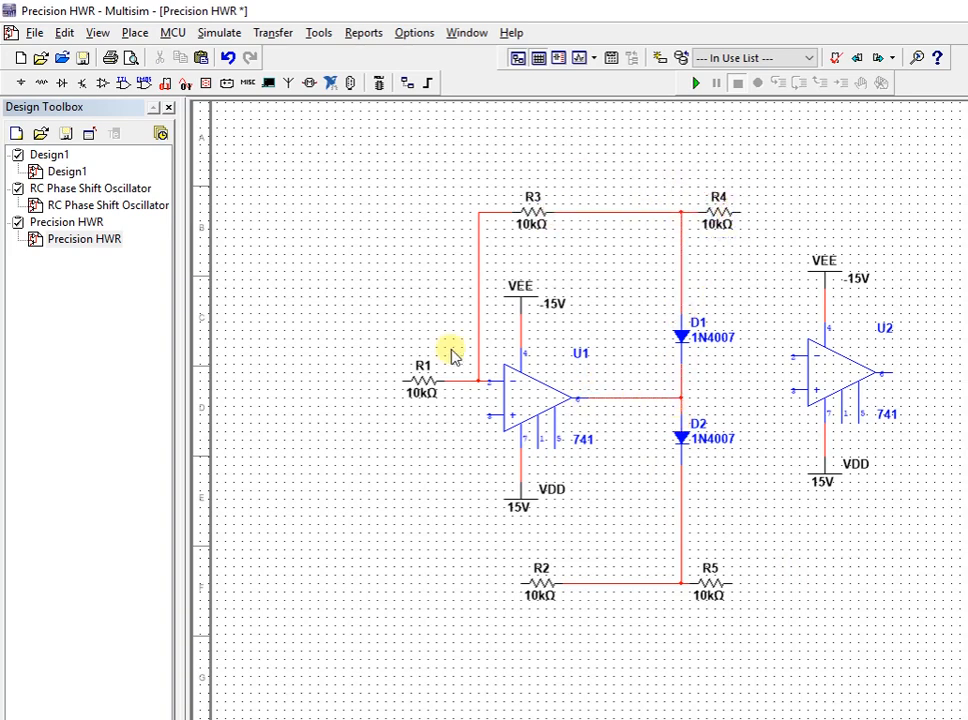
# Step: Place a ground symbol beneath U1's non-inverting input
pyautogui.click(20, 84)
pyautogui.click(801, 305)
pyautogui.click(487, 445)
# Step: Place an AC_VOLTAGE source below R1's free end and a ground beneath the source
pyautogui.click(385, 417)
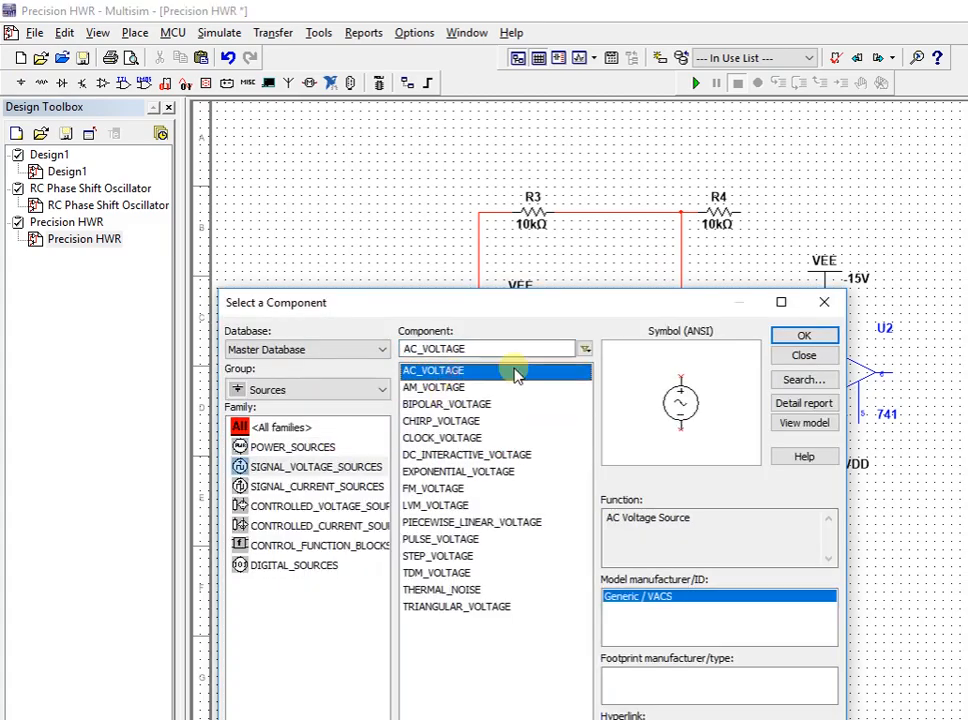
pyautogui.doubleClick(512, 370)
pyautogui.click(401, 463)
pyautogui.click(293, 447)
pyautogui.doubleClick(422, 421)
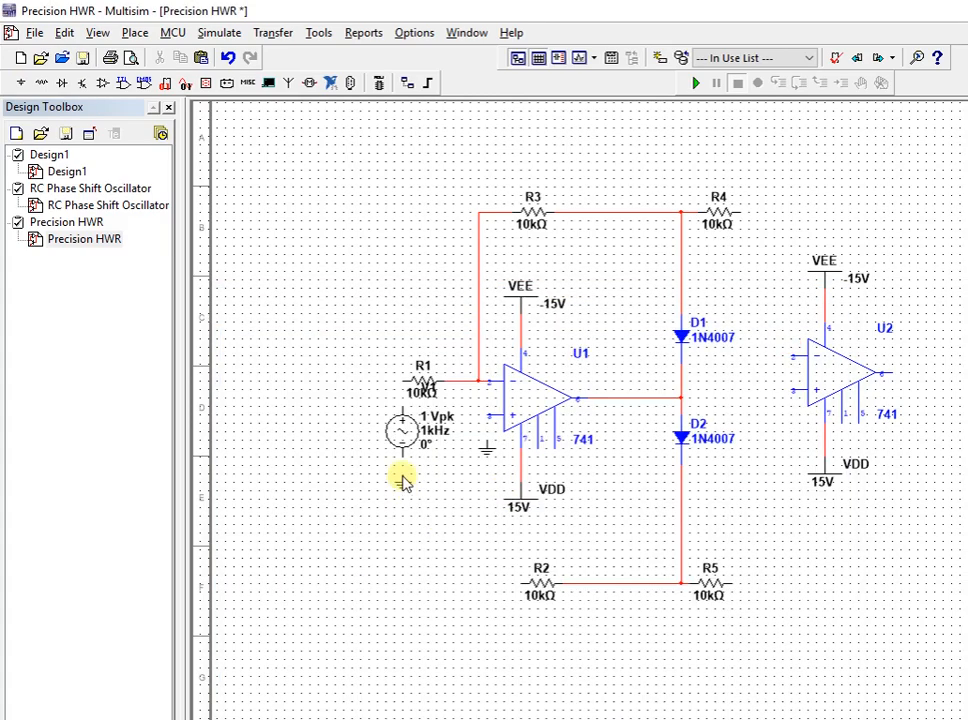
pyautogui.click(400, 480)
pyautogui.click(825, 304)
# Step: Connect U1's non-inverting input to its ground and wire R2's free end to the line between R1 and U1's inverting input
pyautogui.click(485, 440)
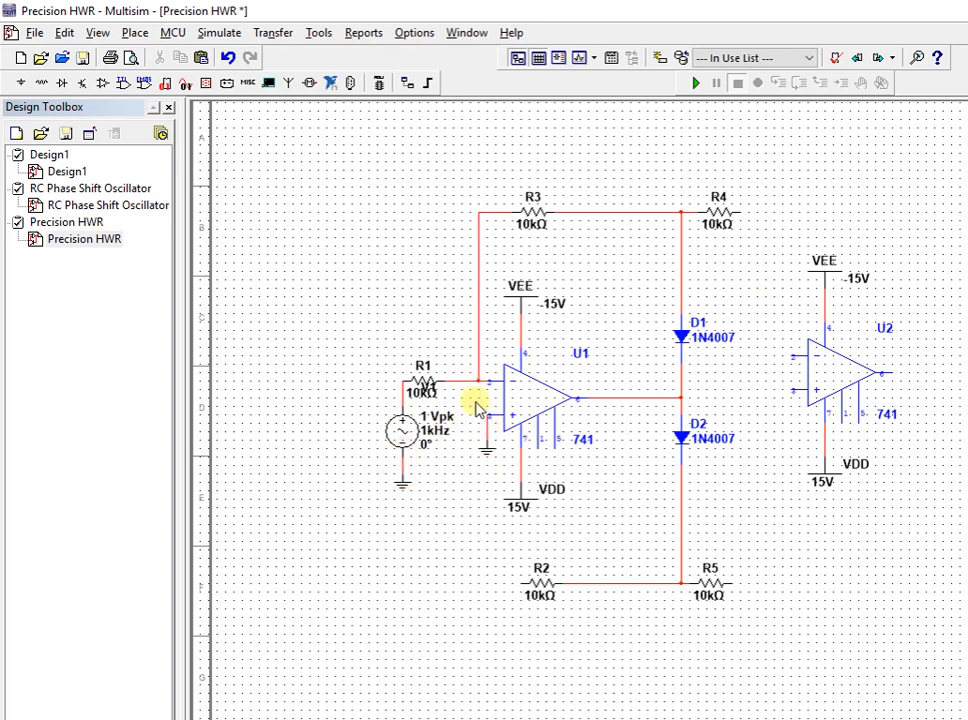
pyautogui.moveTo(479, 400); pyautogui.dragTo(469, 339)
pyautogui.click(520, 582)
pyautogui.click(472, 384)
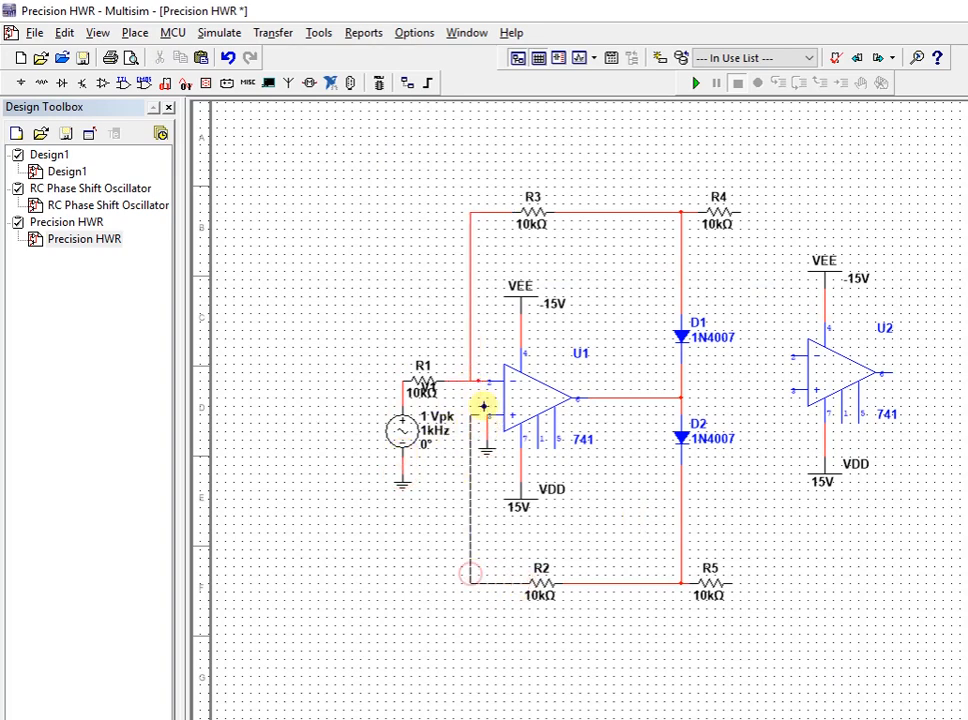
# Step: Wire R5's free end to U2's non-inverting input and paste a copy of the 10 kΩ resistor R4 above U2
pyautogui.click(746, 573)
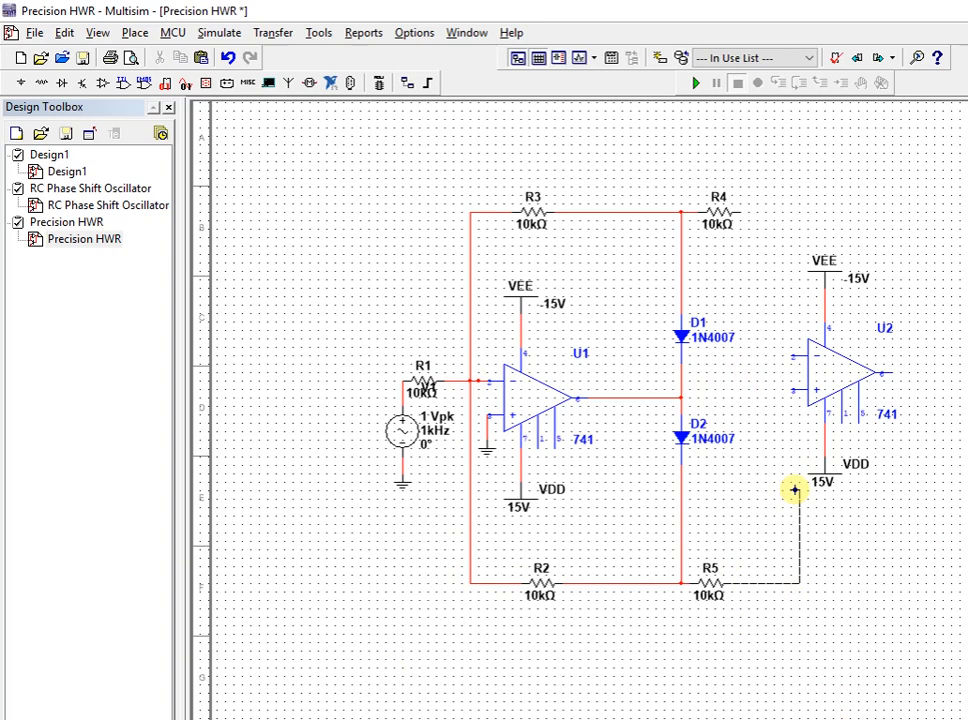
pyautogui.click(789, 391)
pyautogui.moveTo(700, 166); pyautogui.dragTo(750, 245)
pyautogui.hotkey('ctrl', 'c')
pyautogui.hotkey('ctrl', 'v')
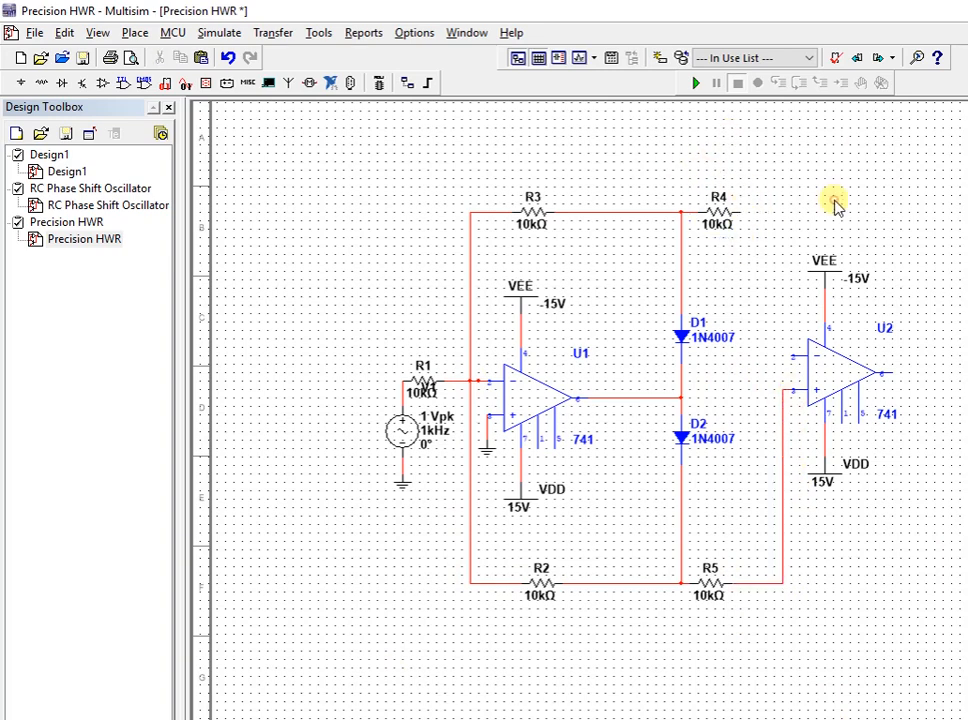
pyautogui.click(837, 200)
# Step: Wire R6 between R4 and U2's output, with U2's inverting input joined to the R4–R6 wire
pyautogui.click(825, 211)
pyautogui.click(793, 356)
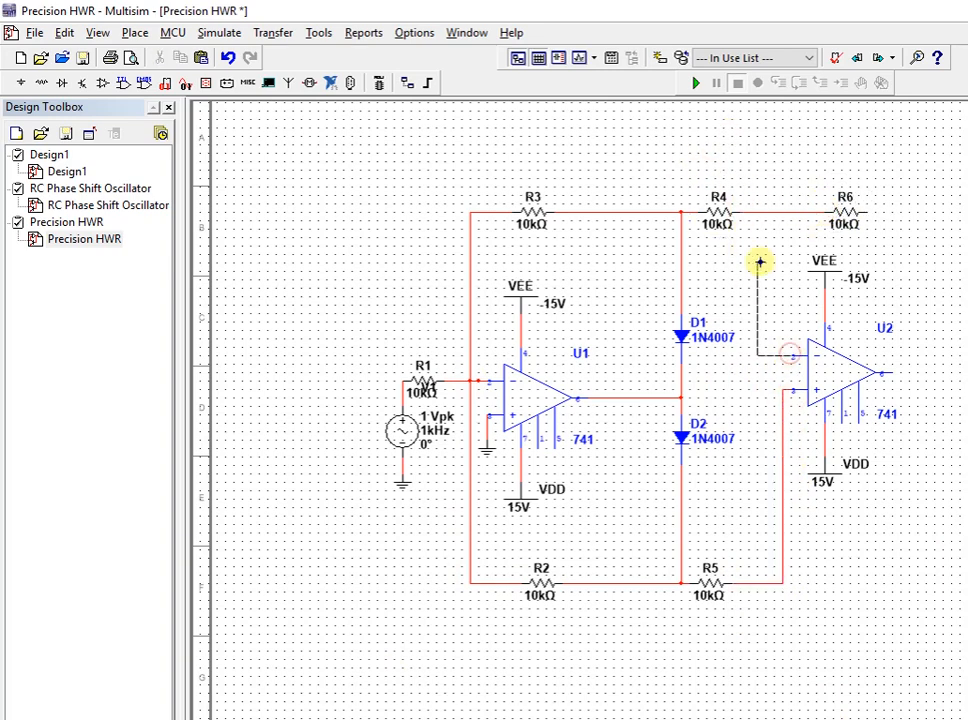
pyautogui.click(773, 212)
pyautogui.click(868, 212)
pyautogui.click(892, 373)
# Step: Place a 10 kΩ load resistor below and right of U2, rotate it vertical, and wire its upper end to U2's output
pyautogui.hotkey('ctrl', 'w')
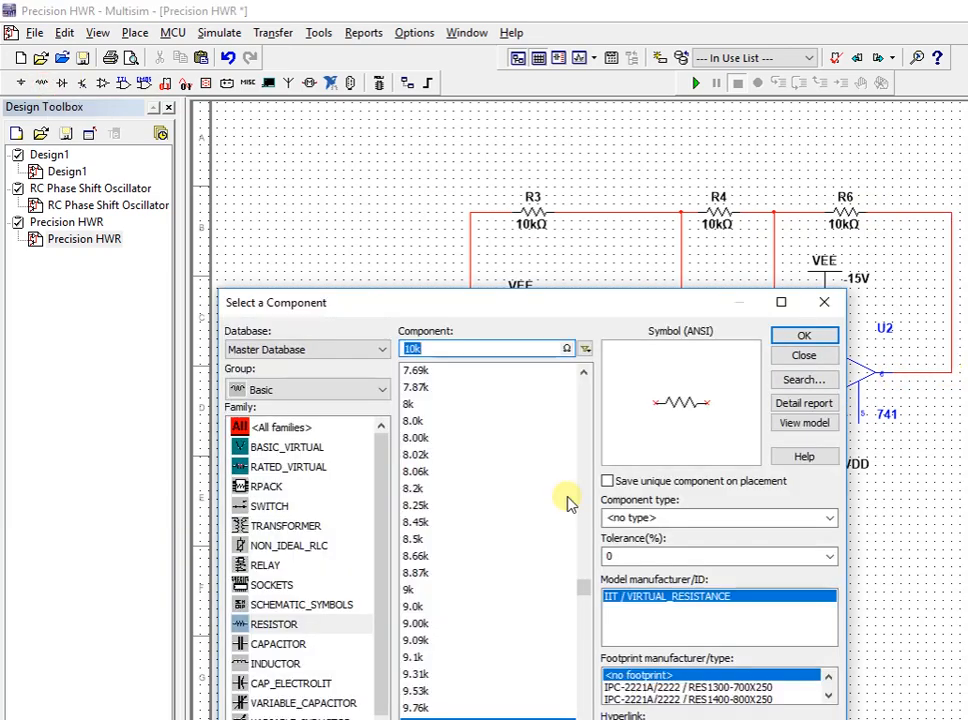
pyautogui.press('Return')
pyautogui.click(950, 456)
pyautogui.hotkey('ctrl', 'r')
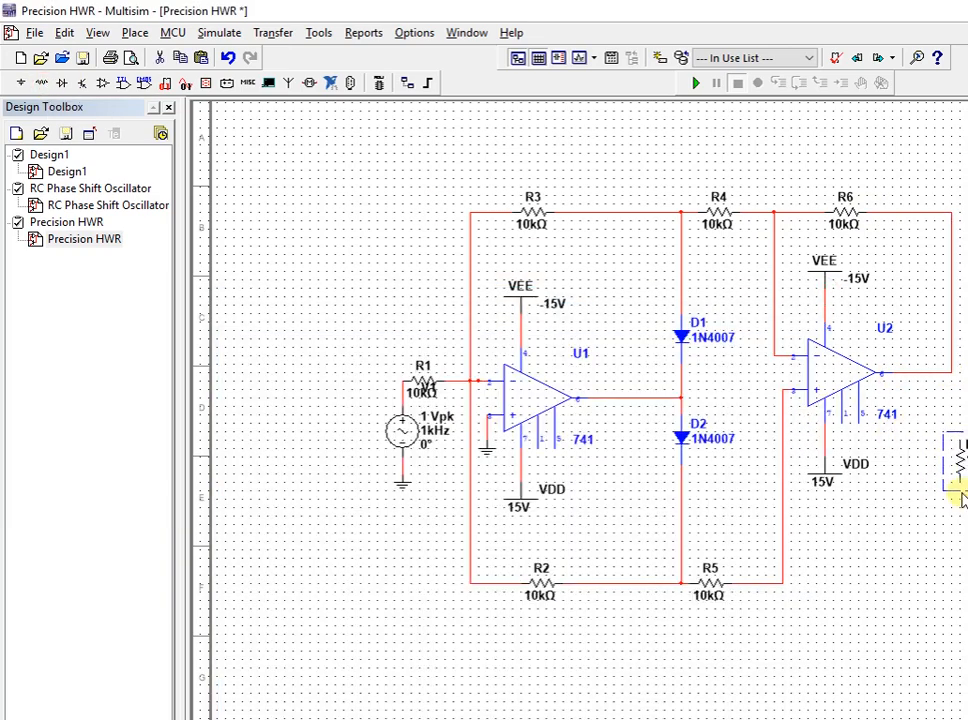
pyautogui.moveTo(966, 469); pyautogui.dragTo(959, 469)
pyautogui.click(952, 431)
pyautogui.click(952, 373)
# Step: Copy the AC source's ground symbol and place it beneath the load resistor, connected to its lower end
pyautogui.click(402, 484)
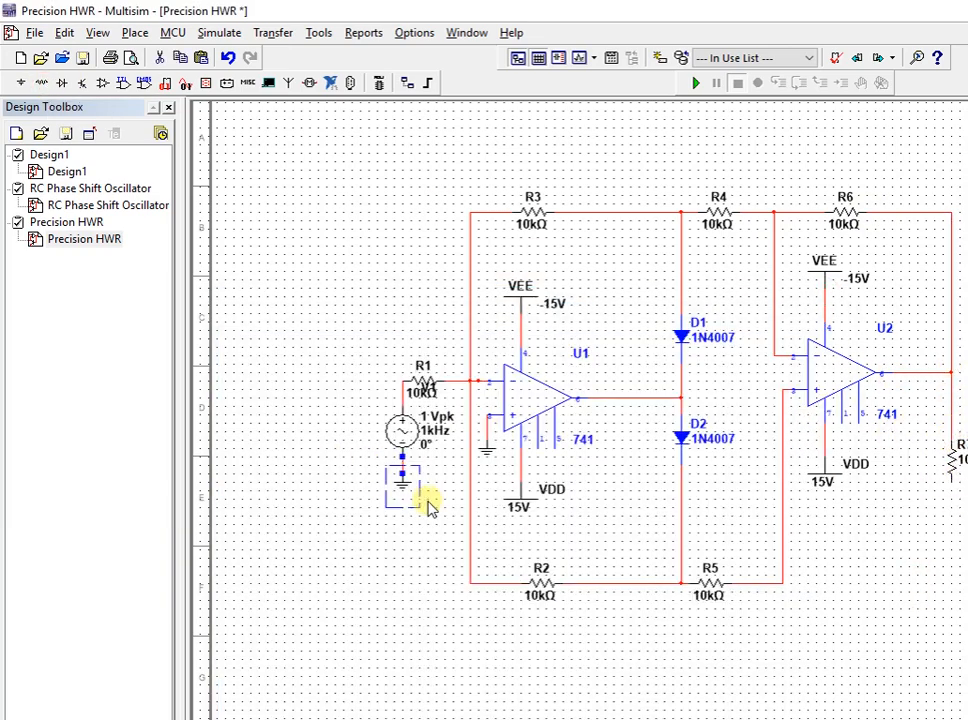
pyautogui.hotkey('ctrl', 'c')
pyautogui.hotkey('ctrl', 'v')
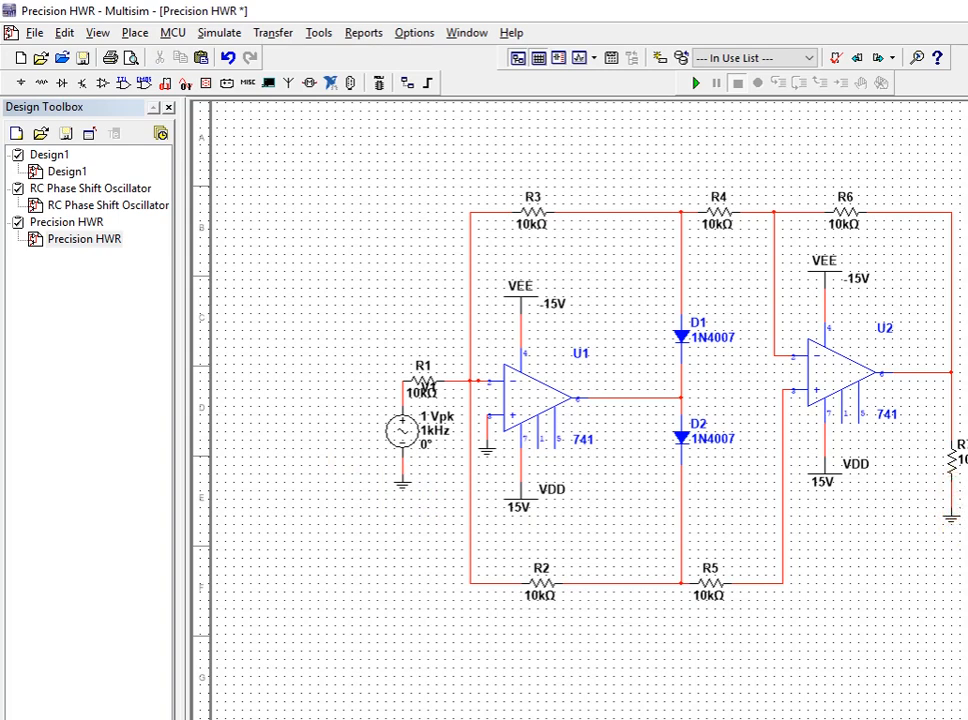
# Step: Place a measurement probe on the wire between the AC source and R1
pyautogui.click(222, 34)
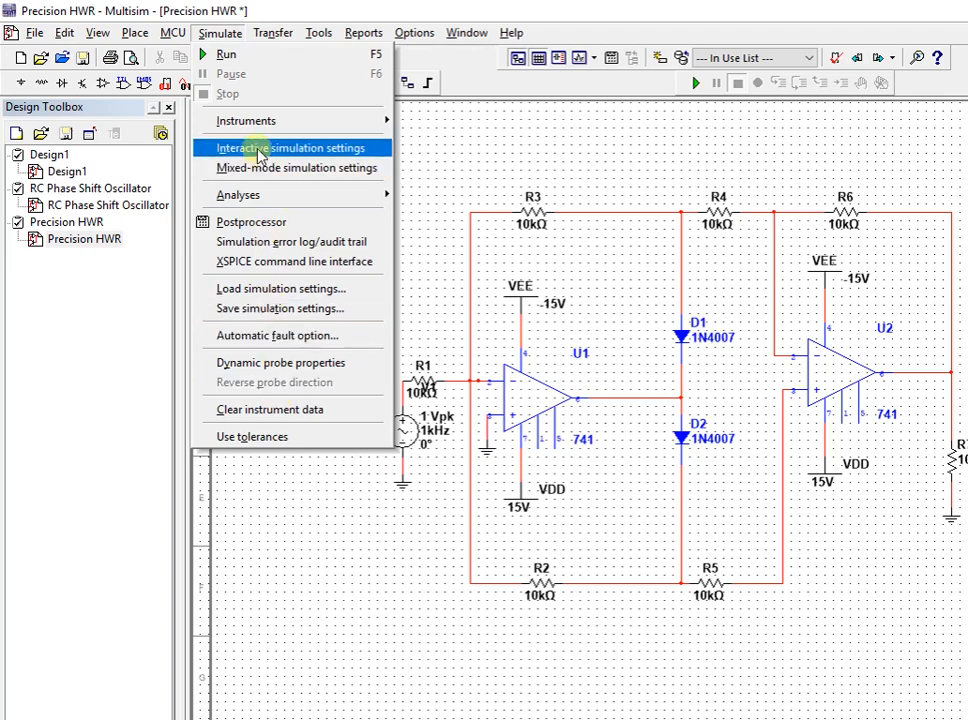
pyautogui.moveTo(255, 120)
pyautogui.click(444, 561)
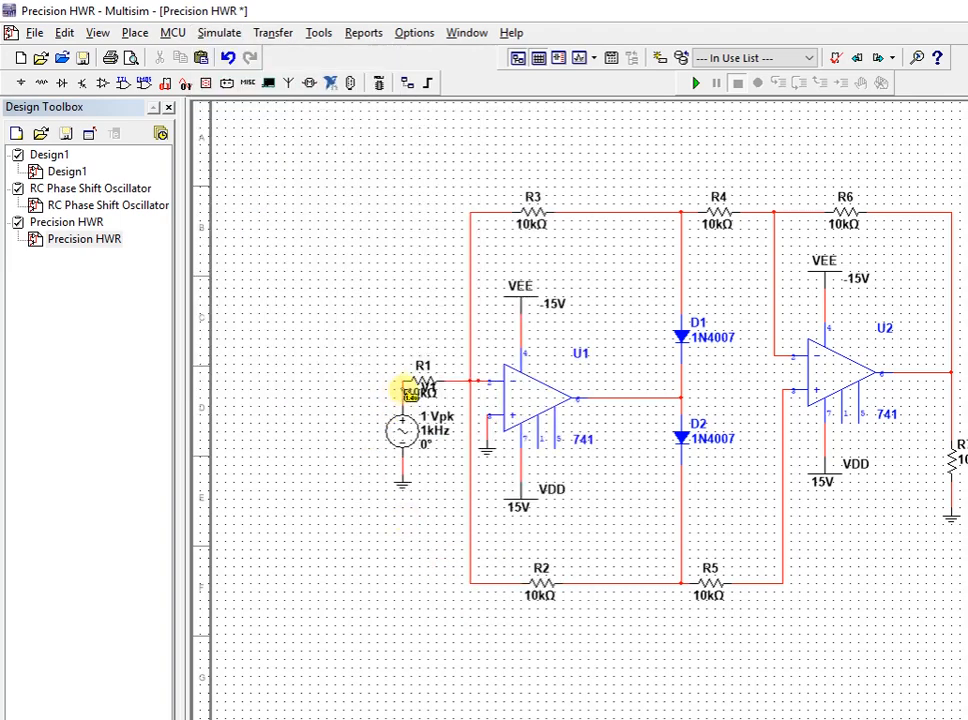
pyautogui.click(406, 385)
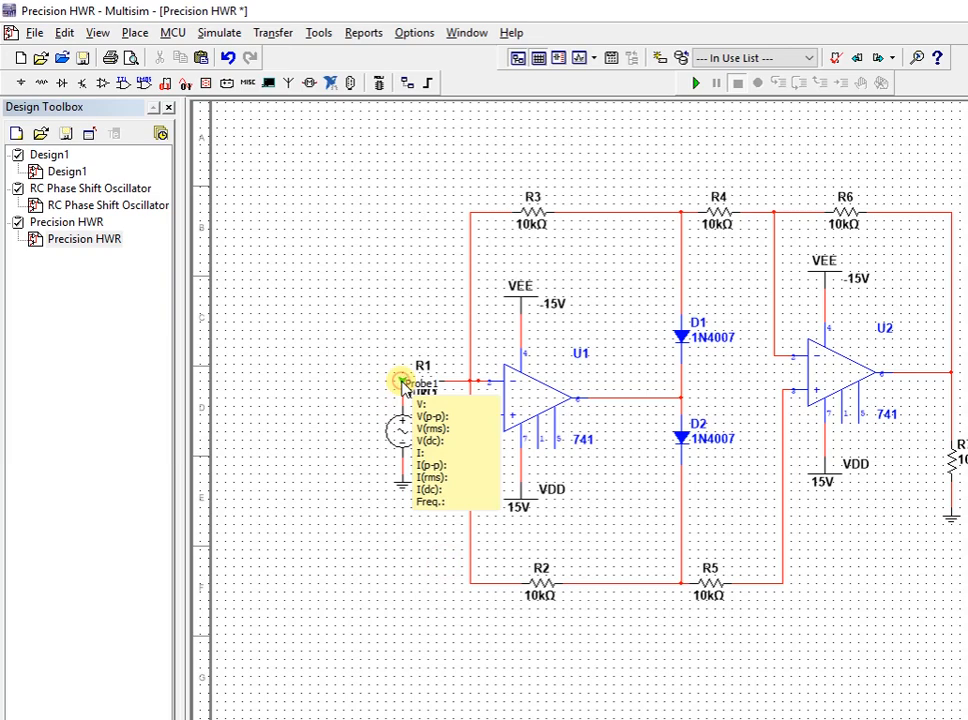
# Step: Configure the AC source's probe to show only V(p-p) and Freq., hiding all other voltage, current, gain and phase parameters
pyautogui.doubleClick(458, 422)
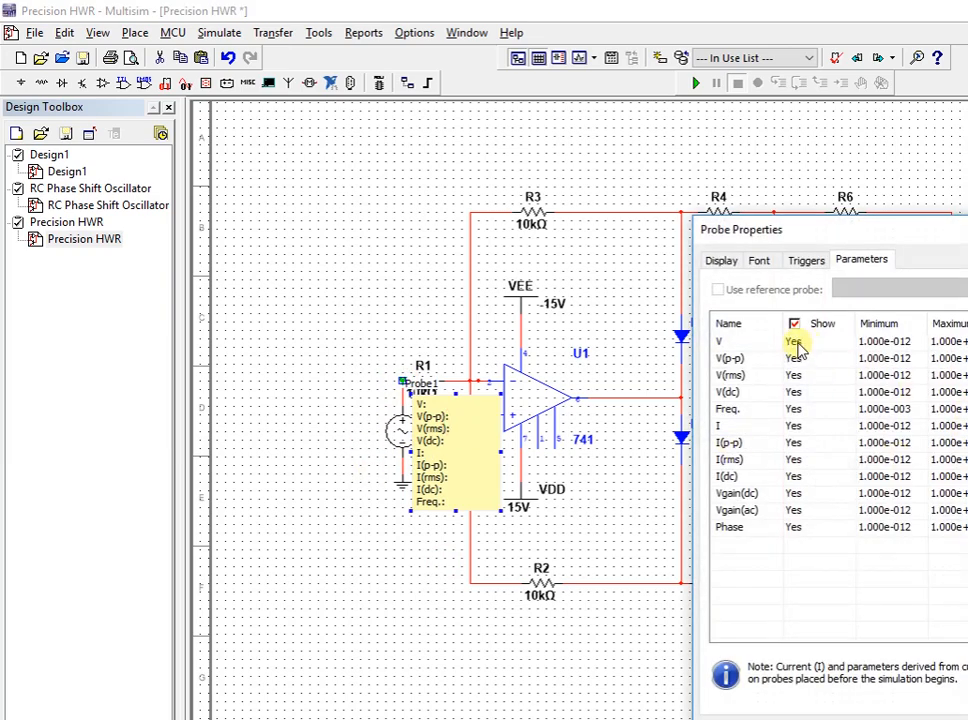
pyautogui.click(796, 343)
pyautogui.click(797, 375)
pyautogui.click(797, 392)
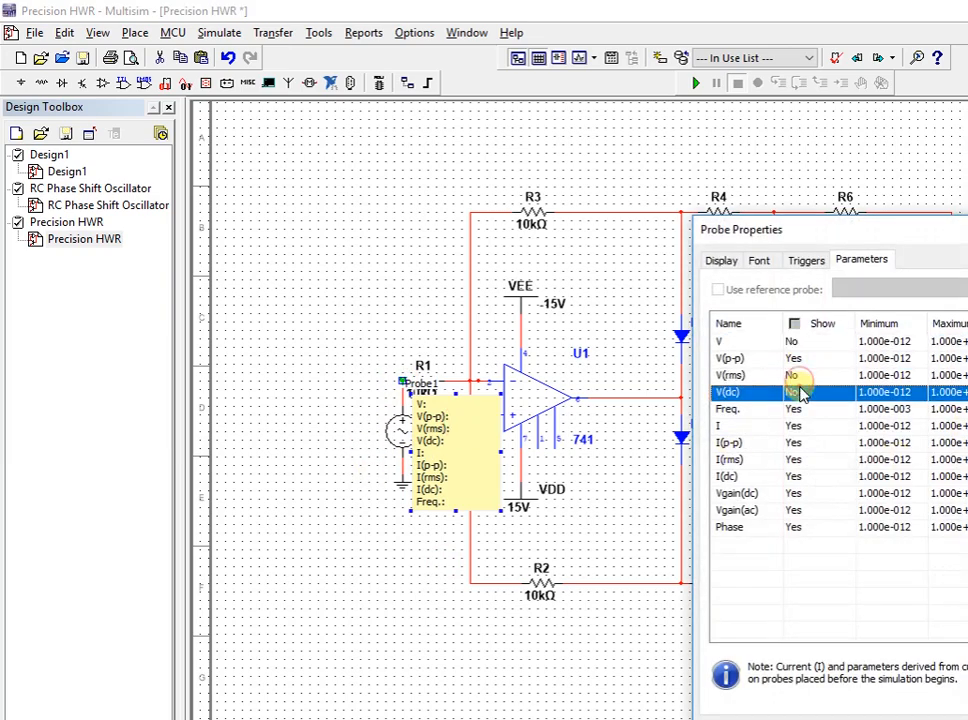
pyautogui.click(799, 409)
pyautogui.click(804, 426)
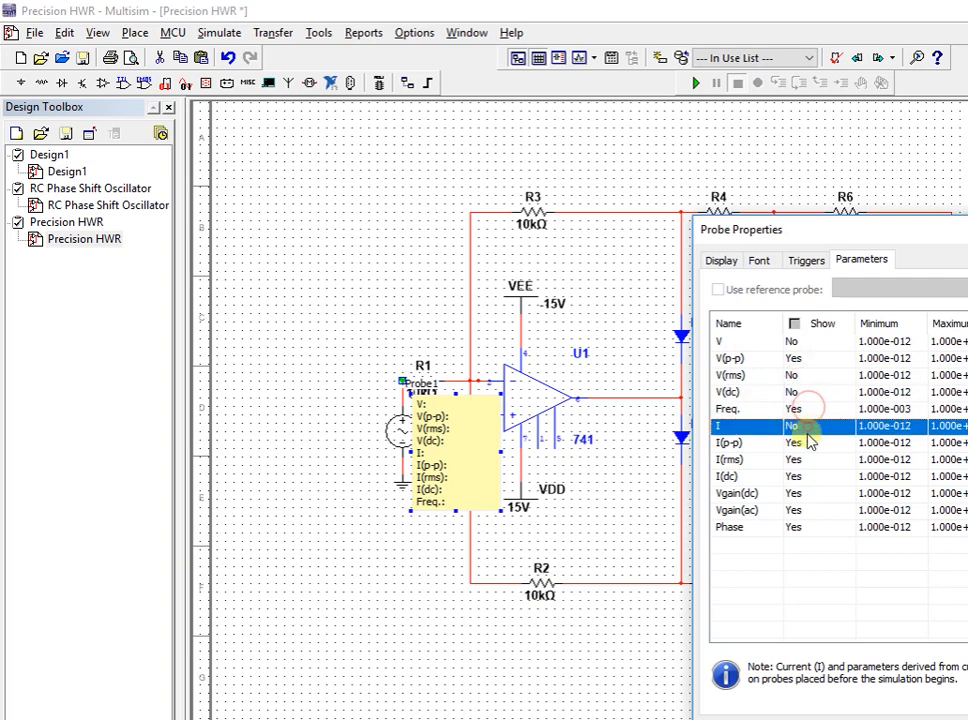
pyautogui.click(804, 442)
pyautogui.click(802, 459)
pyautogui.click(806, 476)
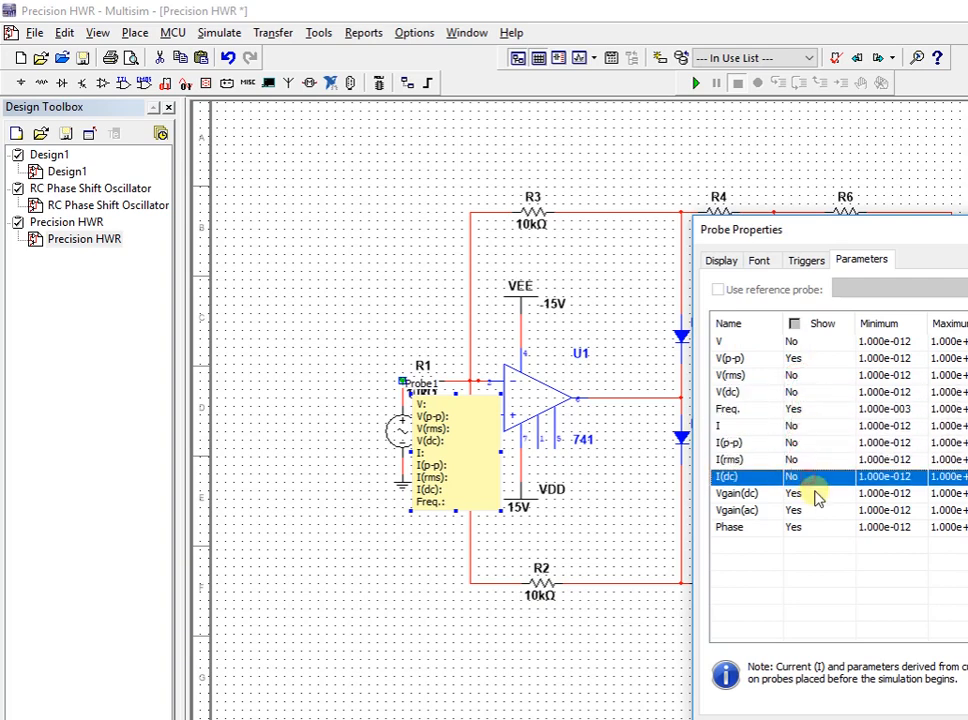
pyautogui.click(810, 493)
pyautogui.click(812, 493)
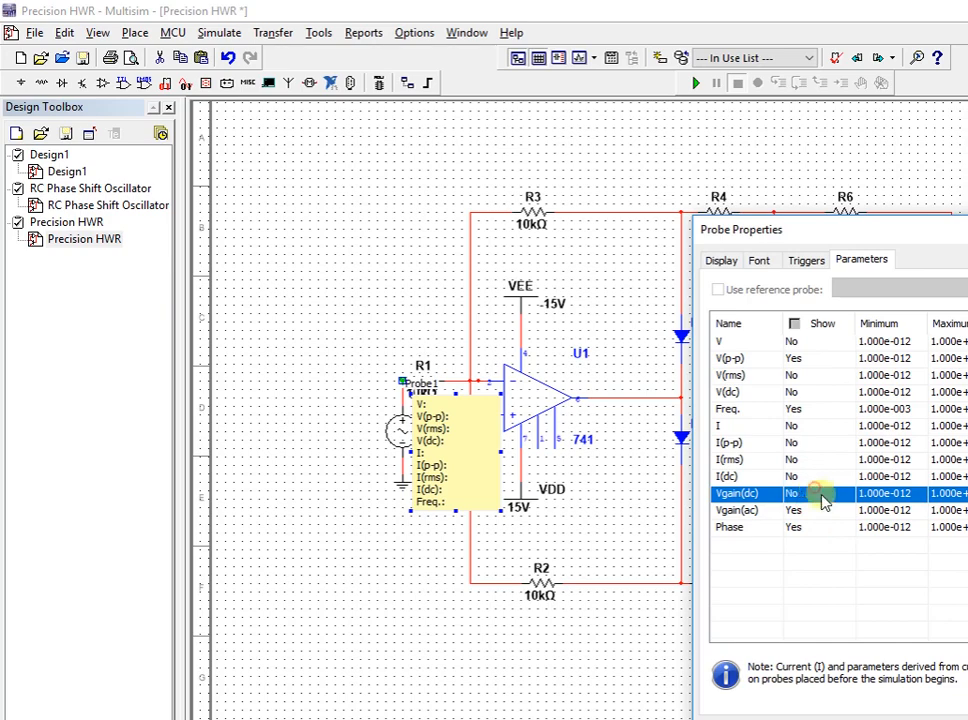
pyautogui.click(812, 510)
pyautogui.click(814, 527)
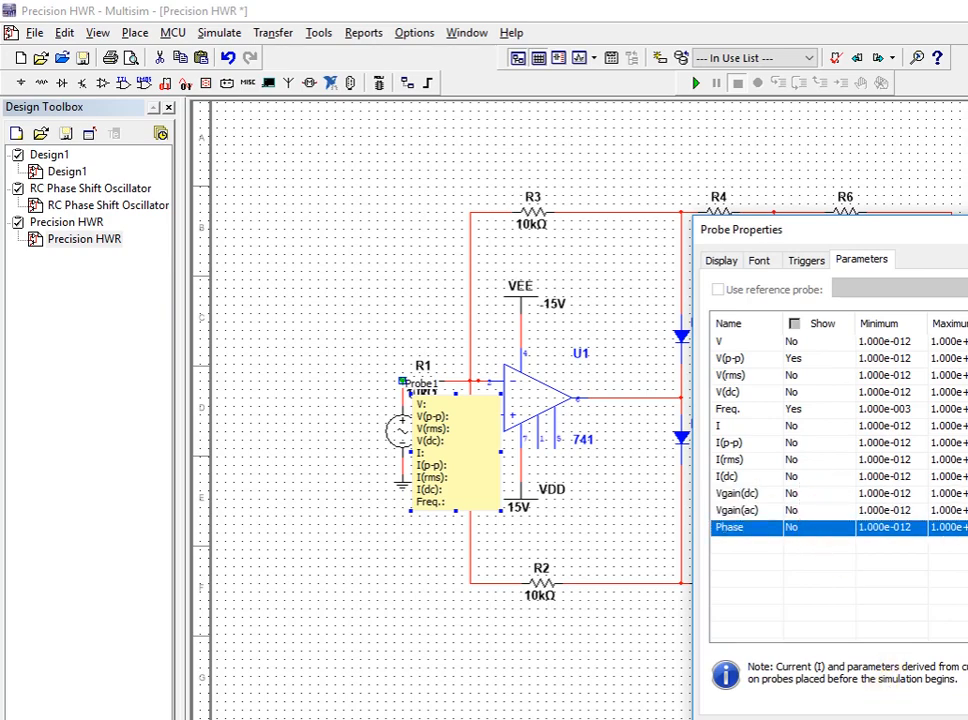
pyautogui.click(857, 719)
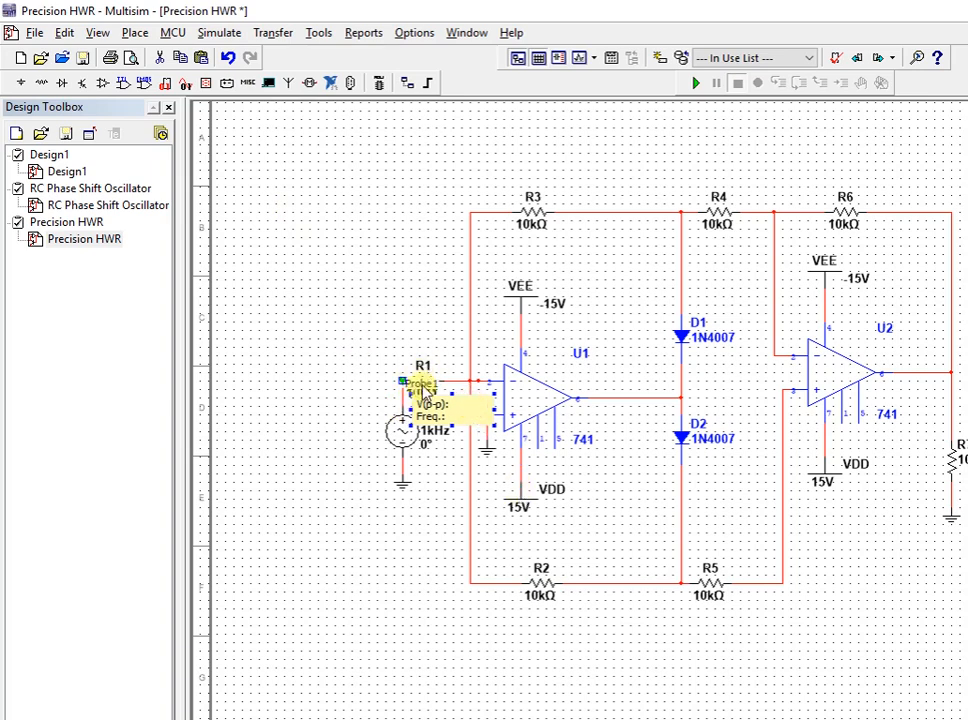
# Step: Move the source probe's readout box to the left of the AC source, clear of its labels
pyautogui.click(436, 427)
pyautogui.click(425, 389)
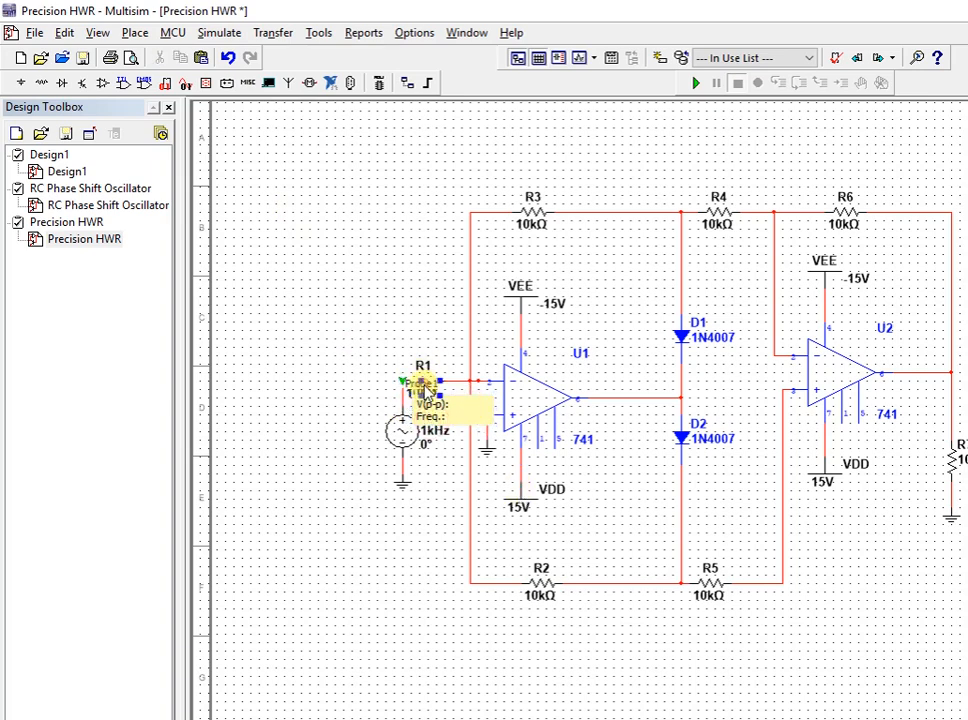
pyautogui.click(406, 384)
pyautogui.click(399, 381)
pyautogui.moveTo(450, 410); pyautogui.dragTo(363, 402)
# Step: Place a second measurement probe on the wire between U2's output and the load resistor
pyautogui.click(219, 32)
pyautogui.moveTo(277, 120)
pyautogui.click(460, 511)
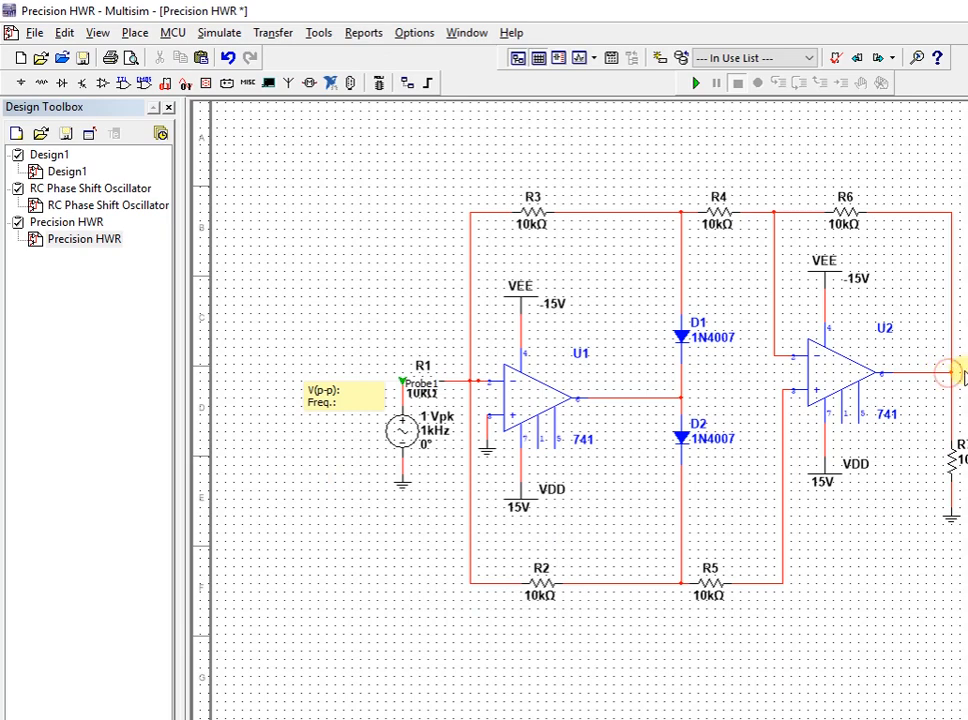
pyautogui.click(237, 34)
pyautogui.click(460, 511)
pyautogui.click(952, 375)
# Step: Configure the output probe to show only V(p-p) and Freq., hiding all its other parameters
pyautogui.doubleClick(952, 379)
pyautogui.click(804, 342)
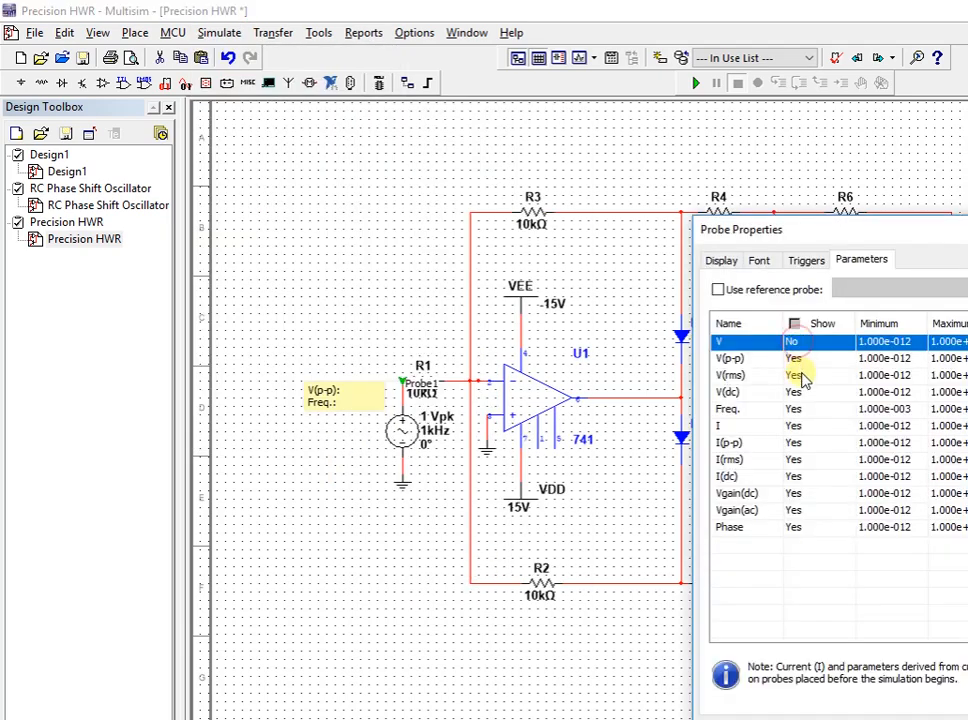
pyautogui.click(806, 376)
pyautogui.click(808, 393)
pyautogui.click(810, 411)
pyautogui.click(806, 426)
pyautogui.click(805, 442)
pyautogui.click(803, 459)
pyautogui.click(801, 476)
pyautogui.click(799, 493)
pyautogui.click(797, 510)
pyautogui.click(795, 527)
pyautogui.press('Return')
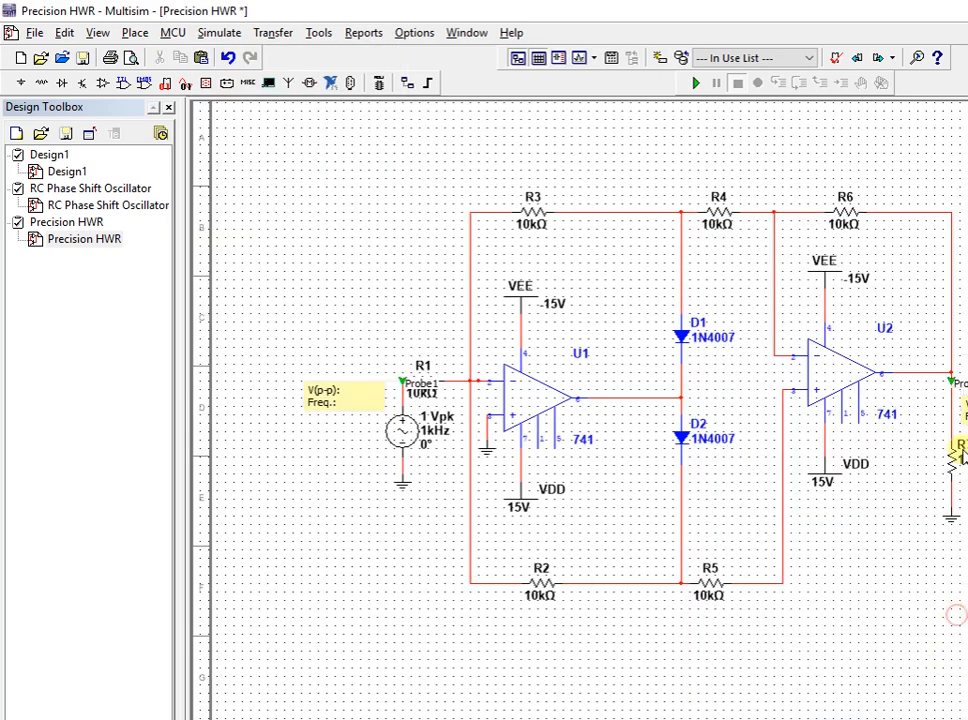
# Step: Place one two-channel oscilloscope near U2's output and another above and left of the AC source
pyautogui.click(227, 37)
pyautogui.moveTo(255, 121)
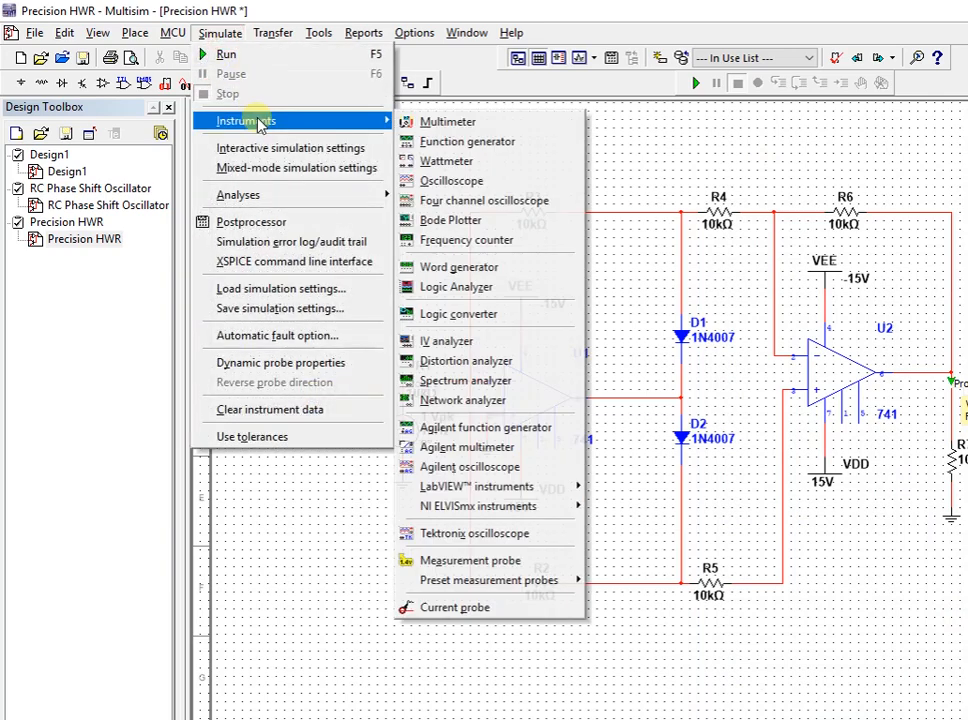
pyautogui.click(450, 180)
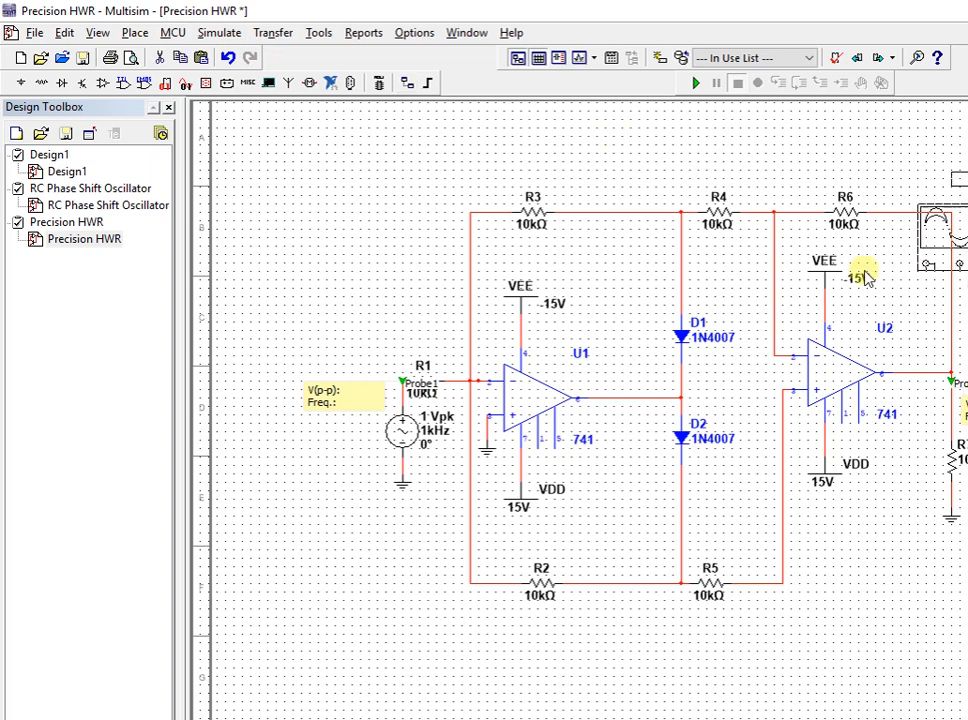
# Step: Wire channel A of one oscilloscope across the AC source and of the other across the load resistor, keeping the source probe's readout clear
pyautogui.click(294, 324)
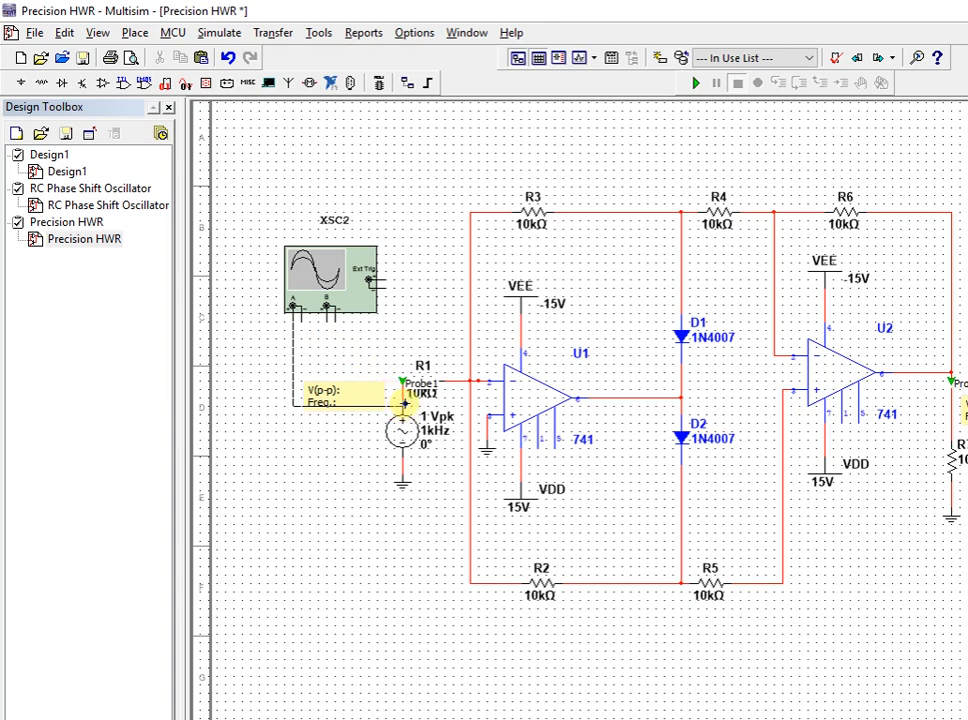
pyautogui.click(401, 398)
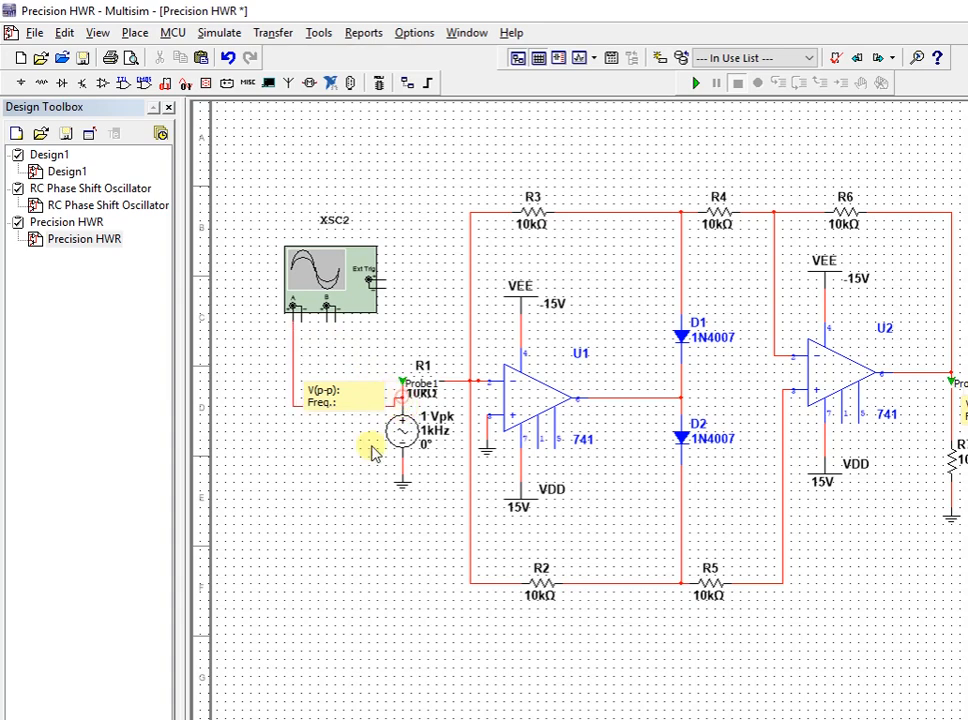
pyautogui.moveTo(356, 382); pyautogui.dragTo(361, 369)
pyautogui.click(320, 497)
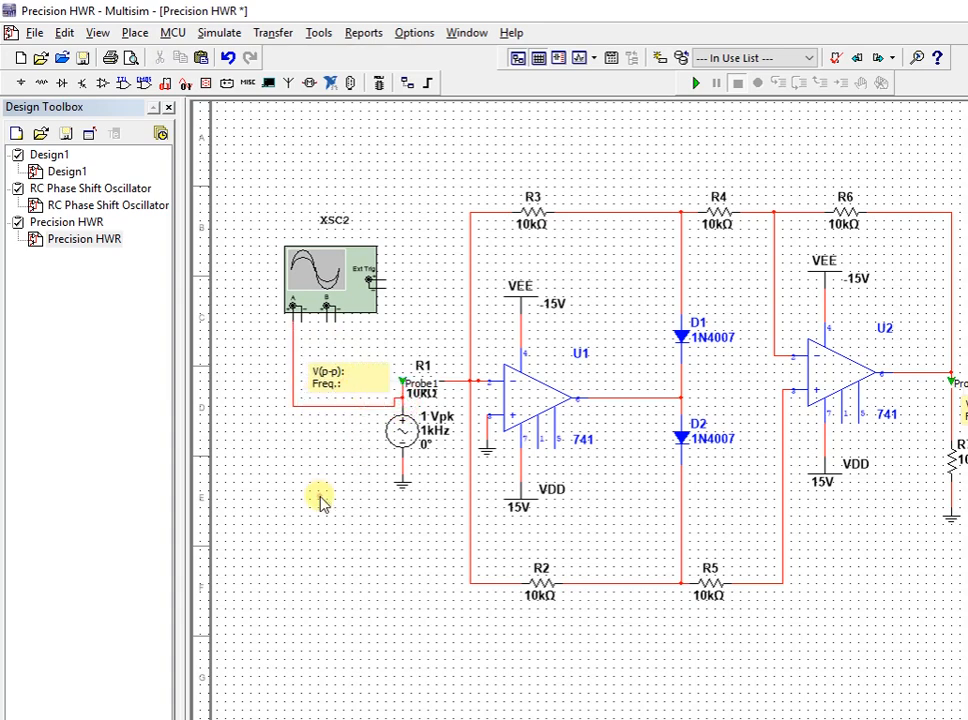
pyautogui.click(299, 320)
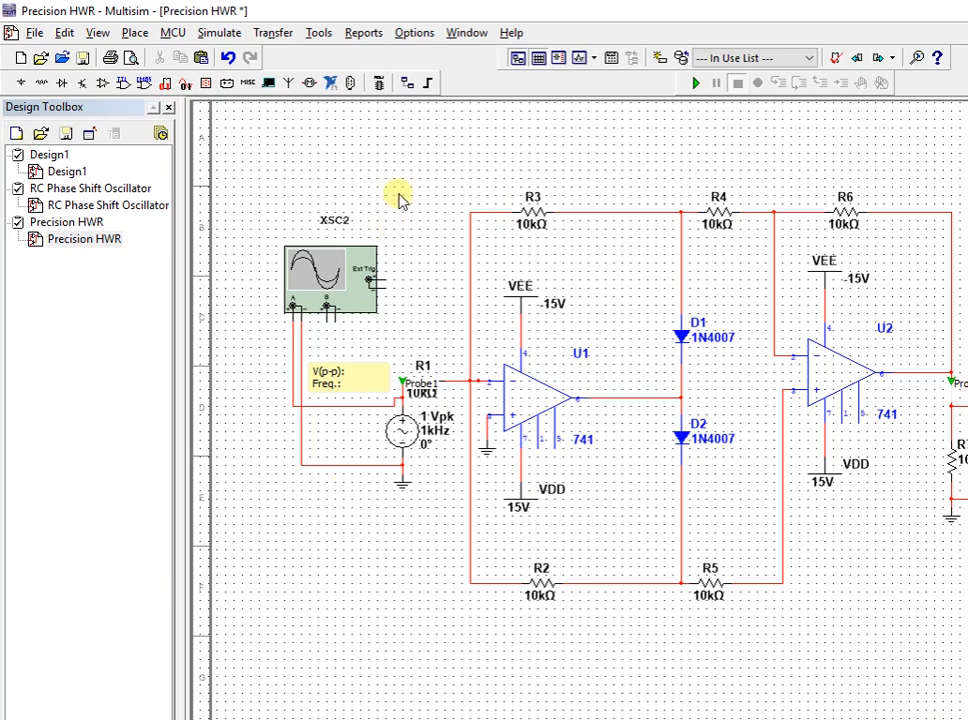
# Step: Open the displays of both oscilloscopes side by side below the upper circuit and run the simulation
pyautogui.doubleClick(343, 277)
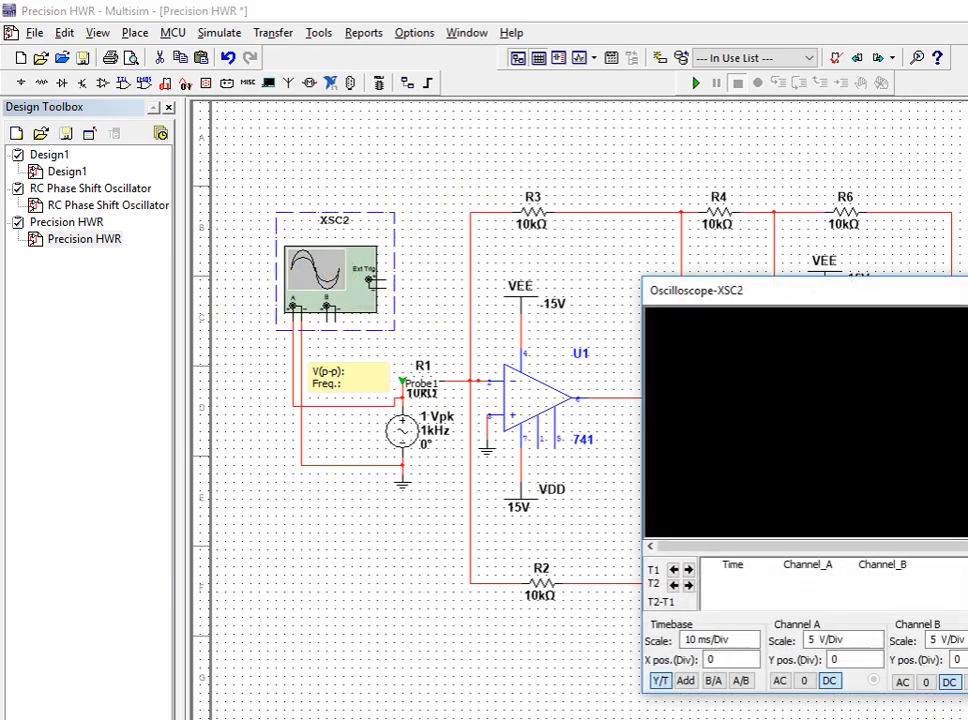
pyautogui.moveTo(960, 292); pyautogui.dragTo(440, 445)
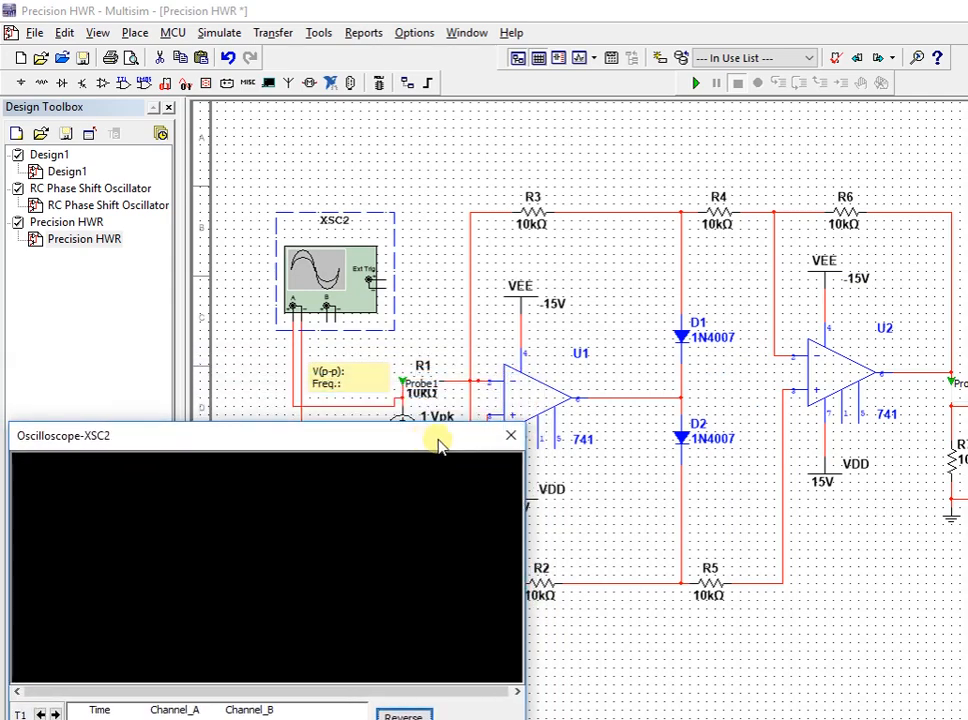
pyautogui.doubleClick(965, 150)
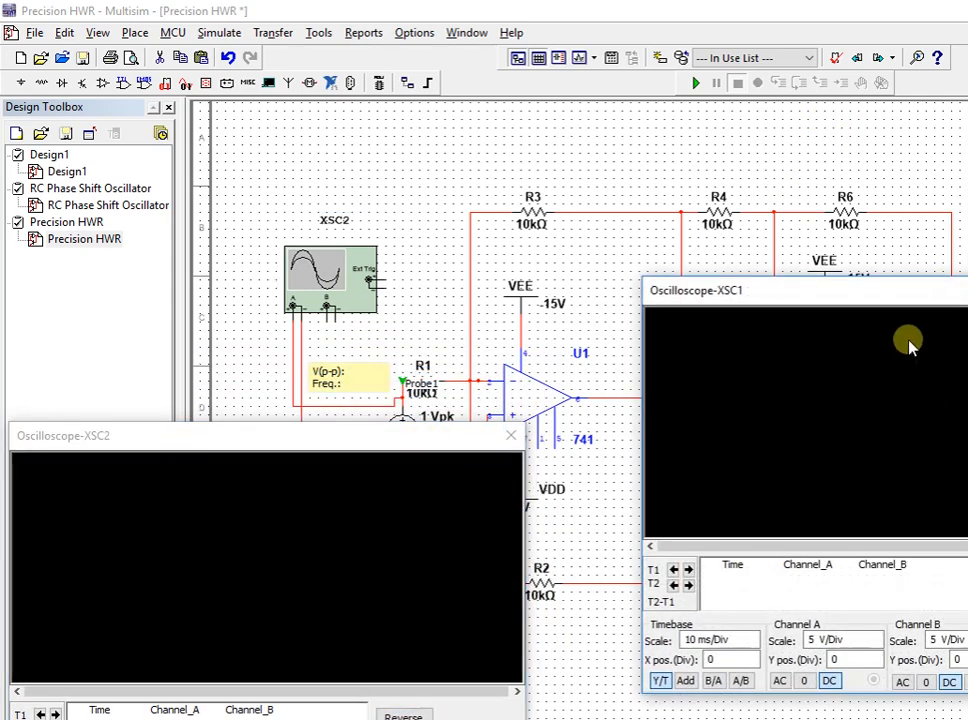
pyautogui.moveTo(908, 292); pyautogui.dragTo(815, 450)
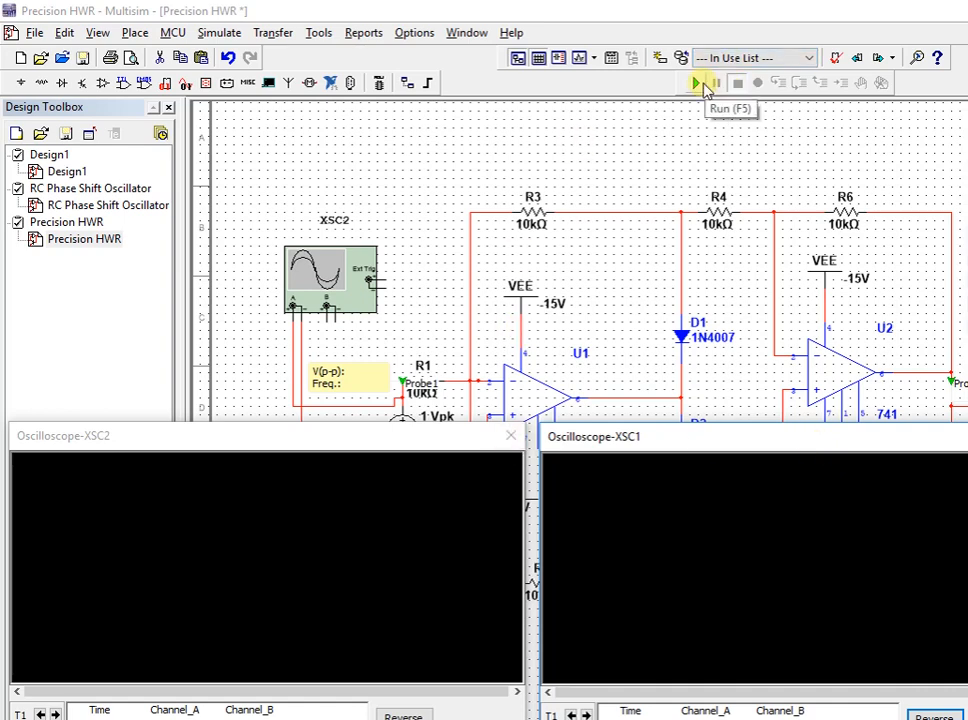
pyautogui.click(697, 84)
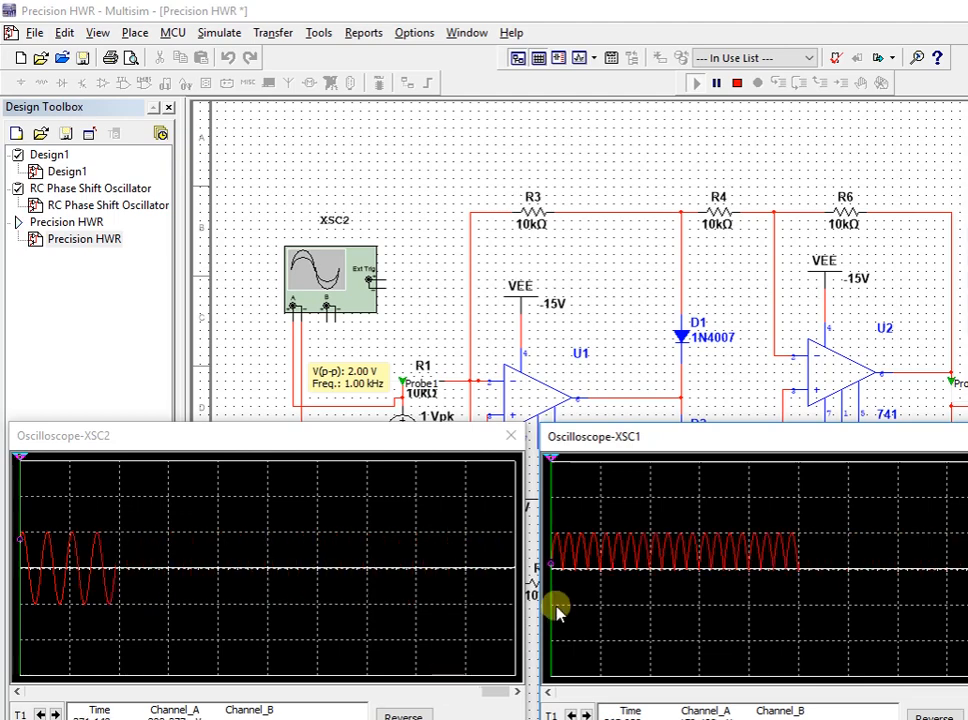
# Step: Compare the input and output waveforms on the two oscilloscopes, aligning the output oscilloscope's window beside the input one
pyautogui.moveTo(655, 442); pyautogui.dragTo(671, 494)
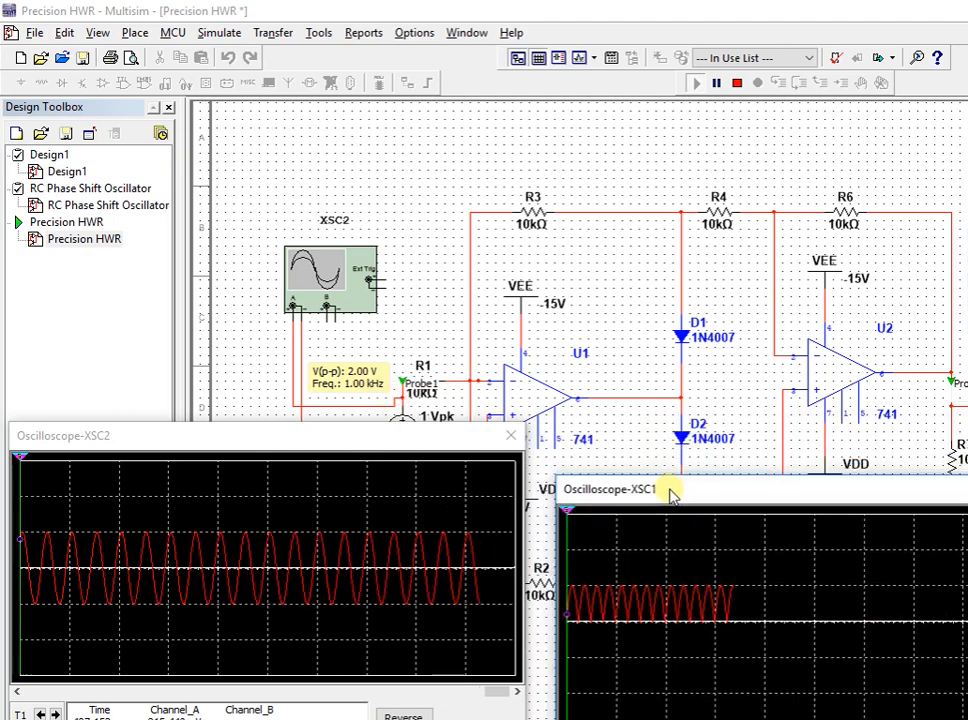
pyautogui.click(452, 500)
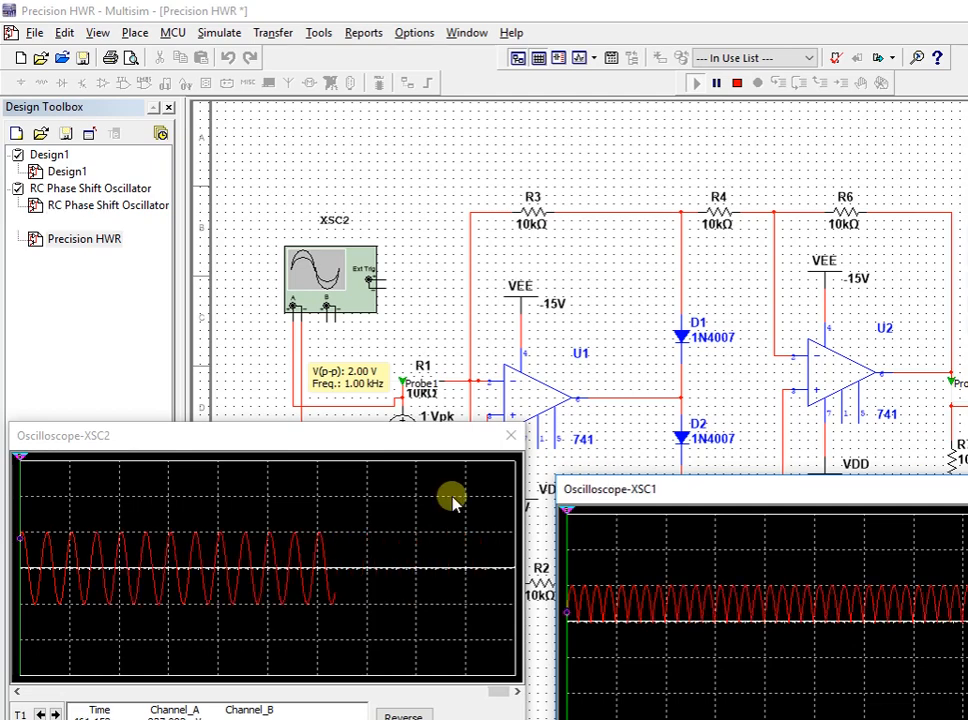
pyautogui.click(810, 498)
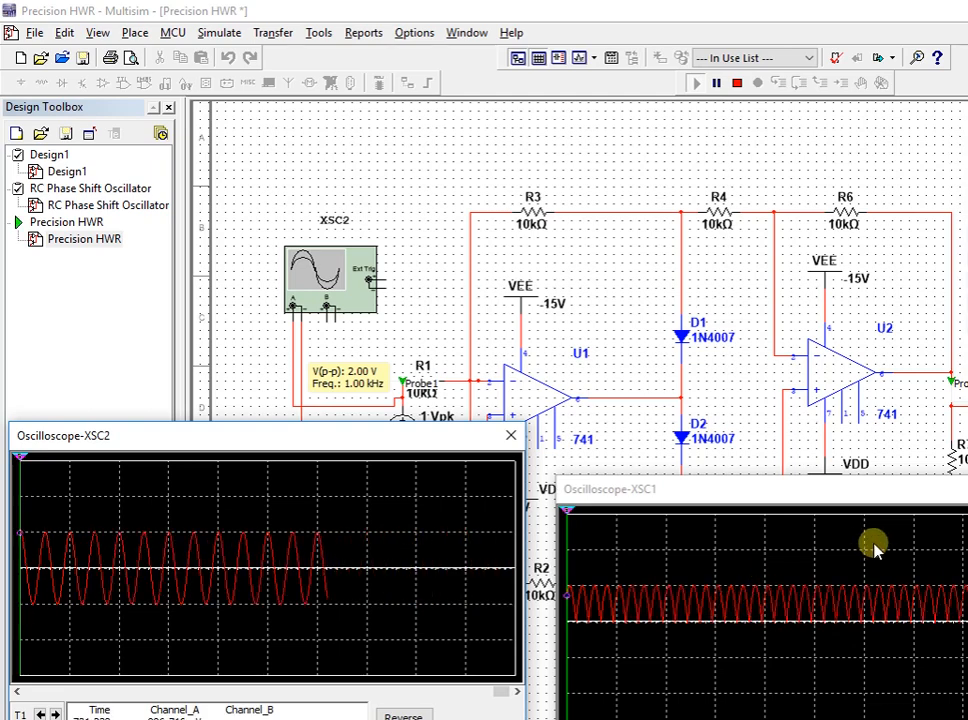
pyautogui.moveTo(845, 498); pyautogui.dragTo(830, 425)
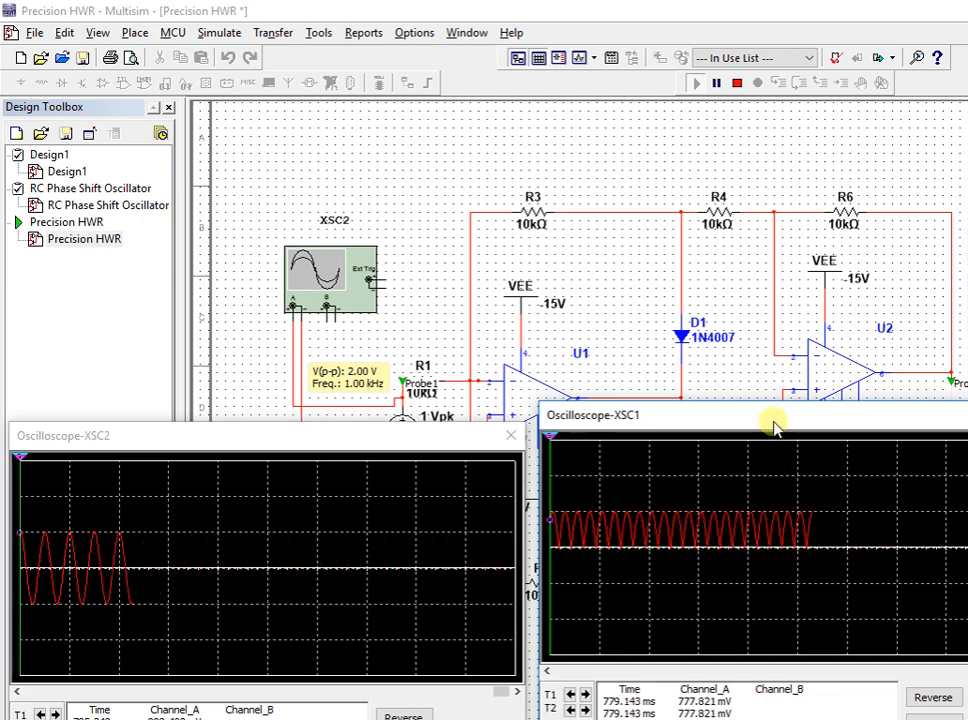
pyautogui.moveTo(775, 425)
pyautogui.mouseDown()
pyautogui.moveTo(789, 458)
pyautogui.moveTo(770, 447)
pyautogui.mouseUp()
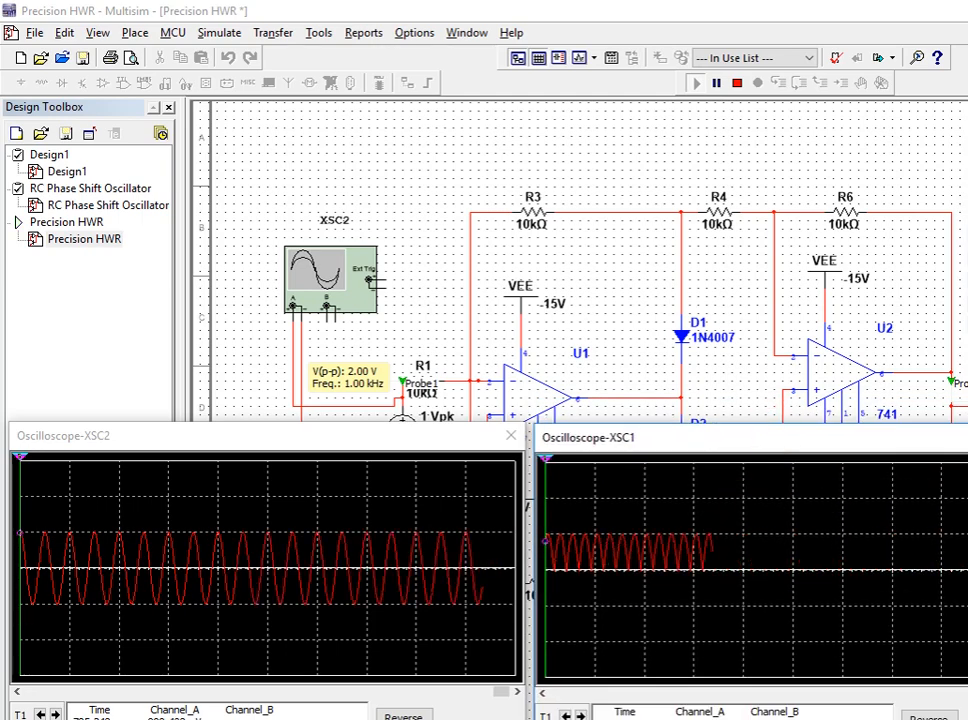